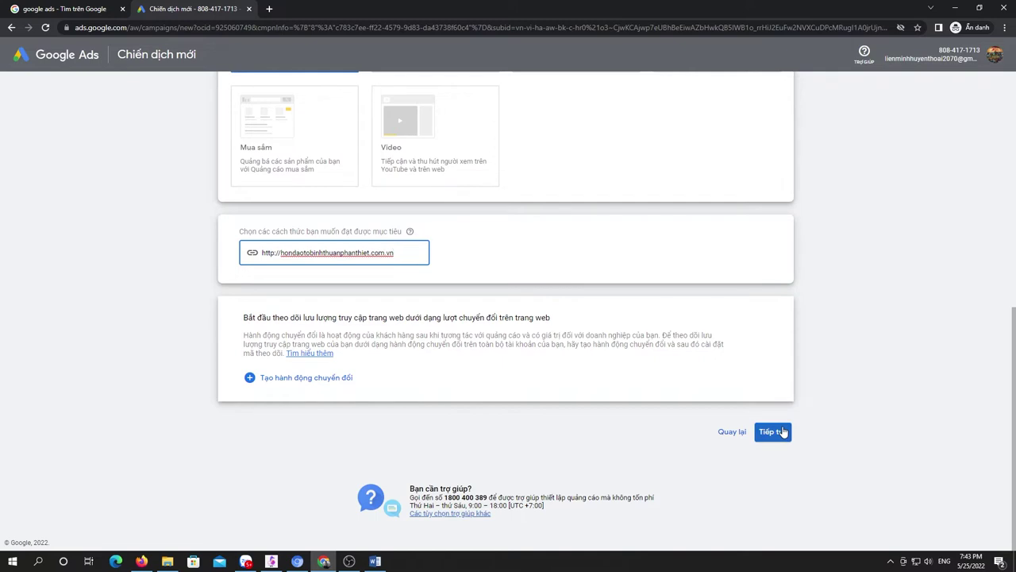
Step: Rename the campaign 'Quang cao xe honda' and exclude the Google Display Network
drag(441, 228, 370, 224)
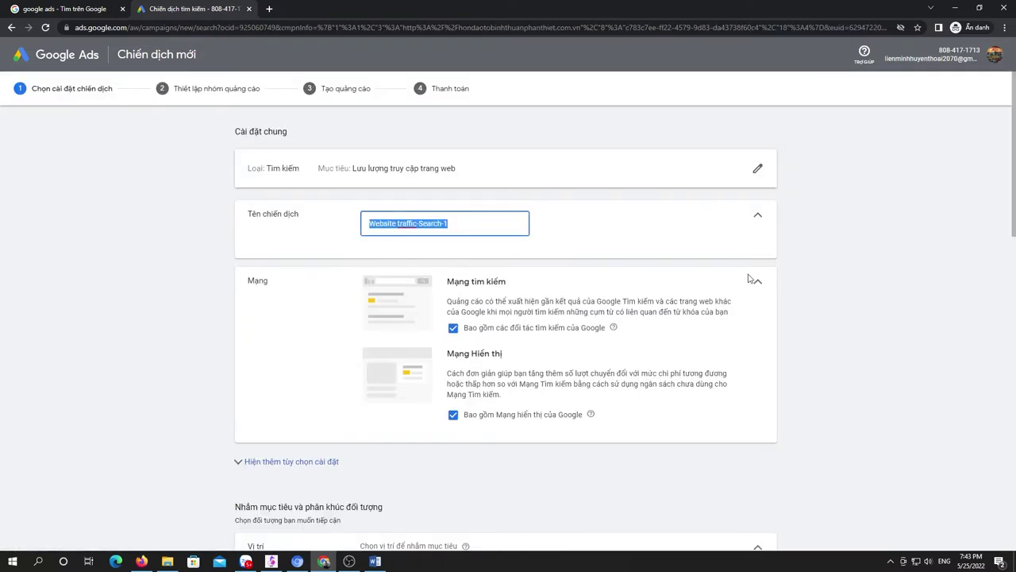
text(Quang cao xe honda)
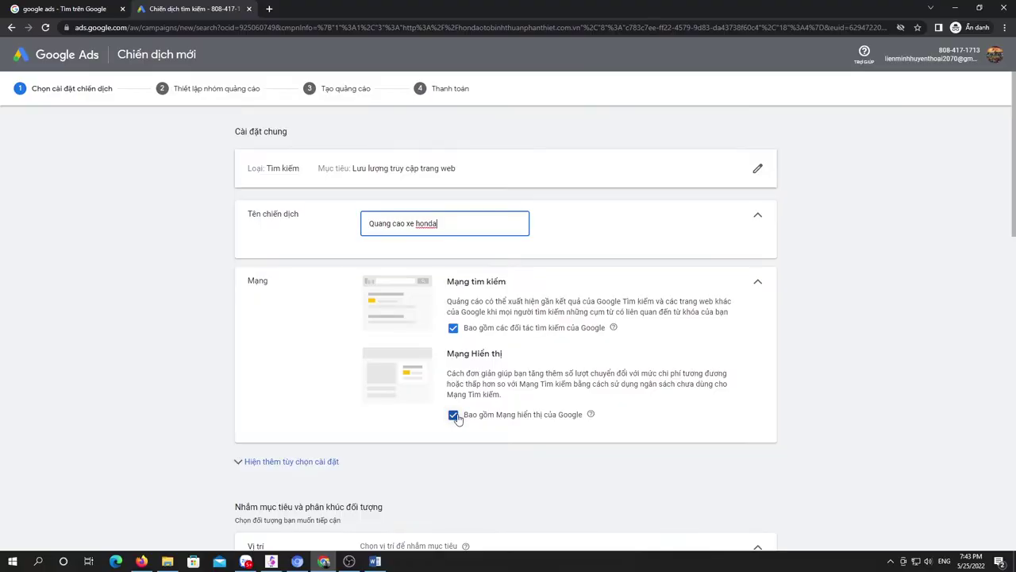
click(454, 415)
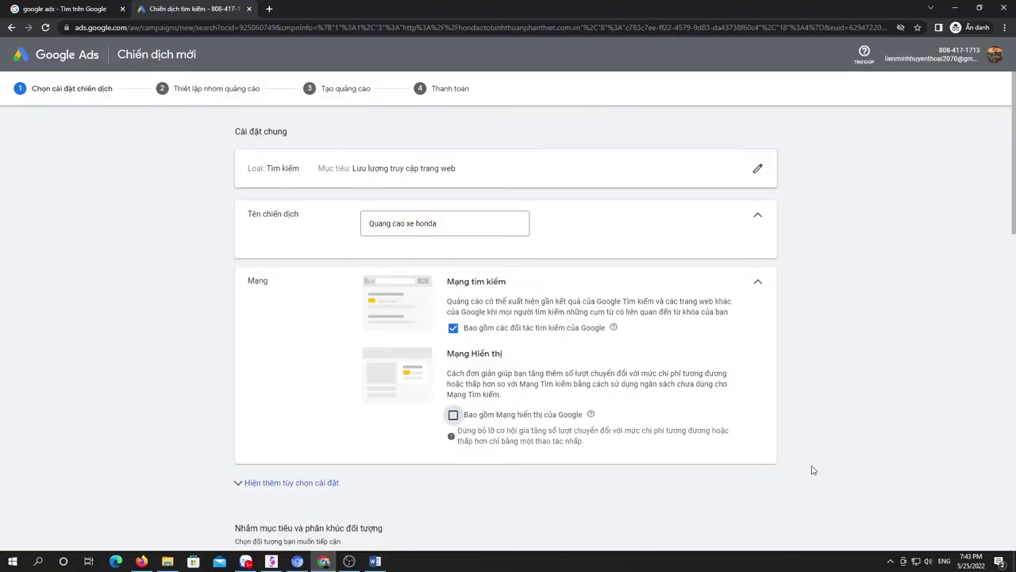
Step: Target the Bình Thuận, Việt Nam province as the campaign location
scroll(800, 406, down, 4)
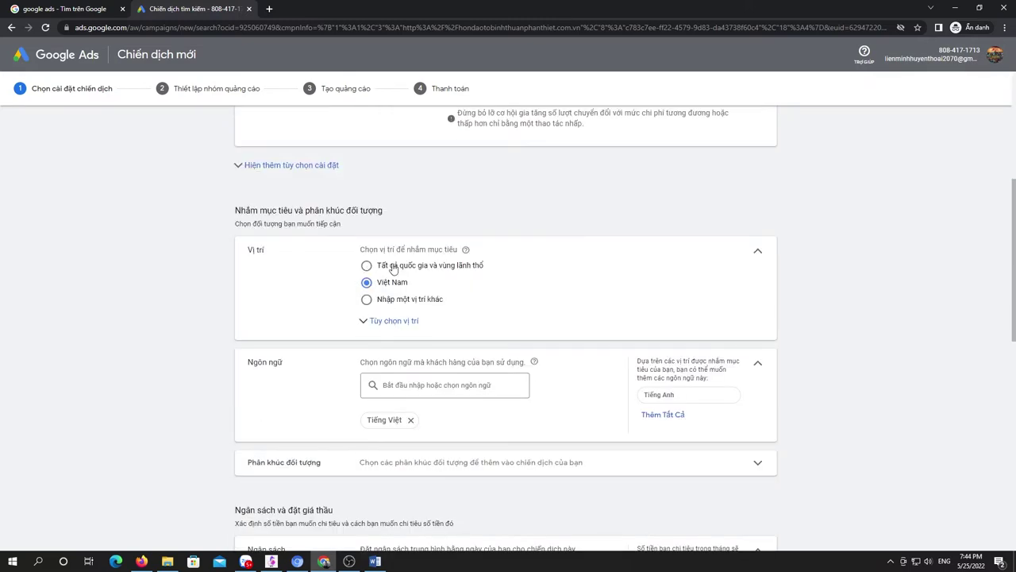
click(391, 299)
click(445, 328)
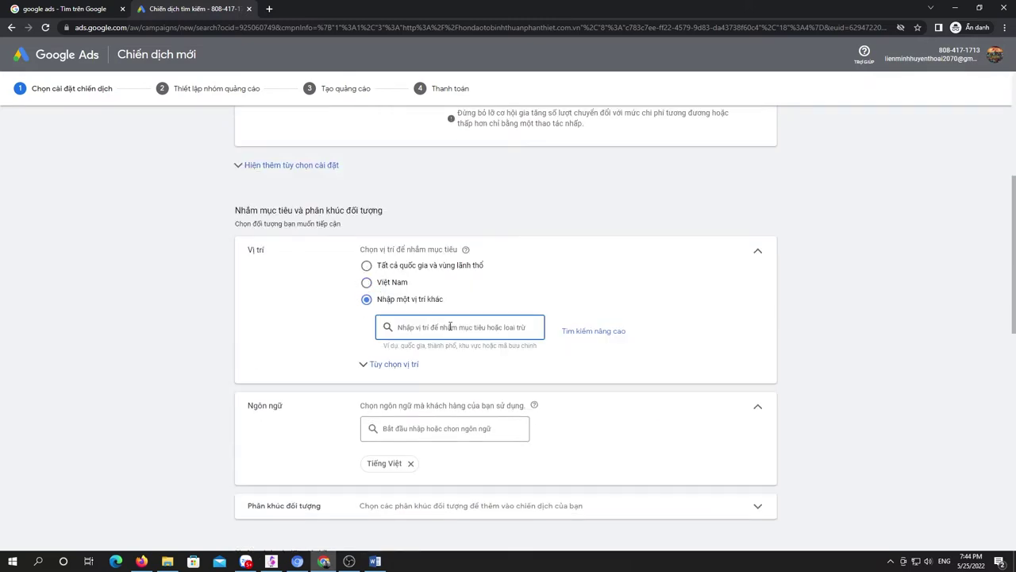
text(Binh thuan)
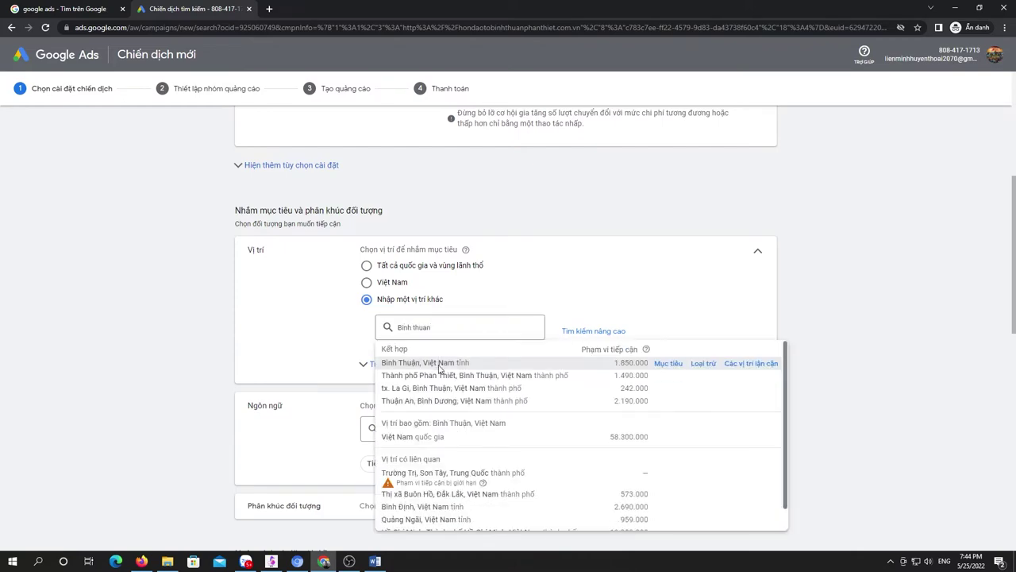
click(437, 363)
Step: Add Tiếng Anh as a target language alongside Vietnamese
scroll(567, 420, down, 3)
click(445, 272)
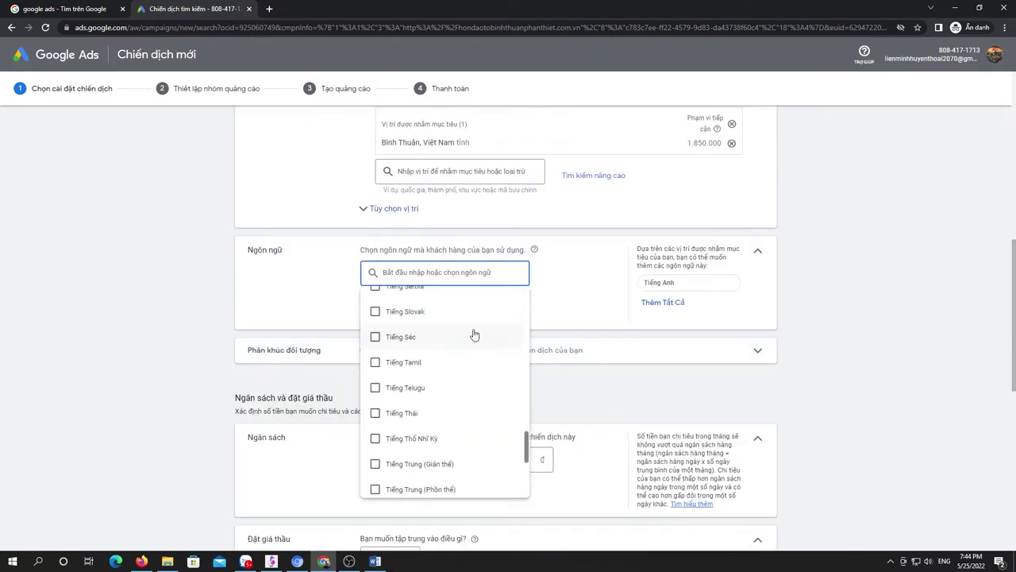
scroll(818, 331, up, 1)
scroll(817, 331, down, 2)
scroll(440, 376, down, 10)
scroll(442, 370, up, 10)
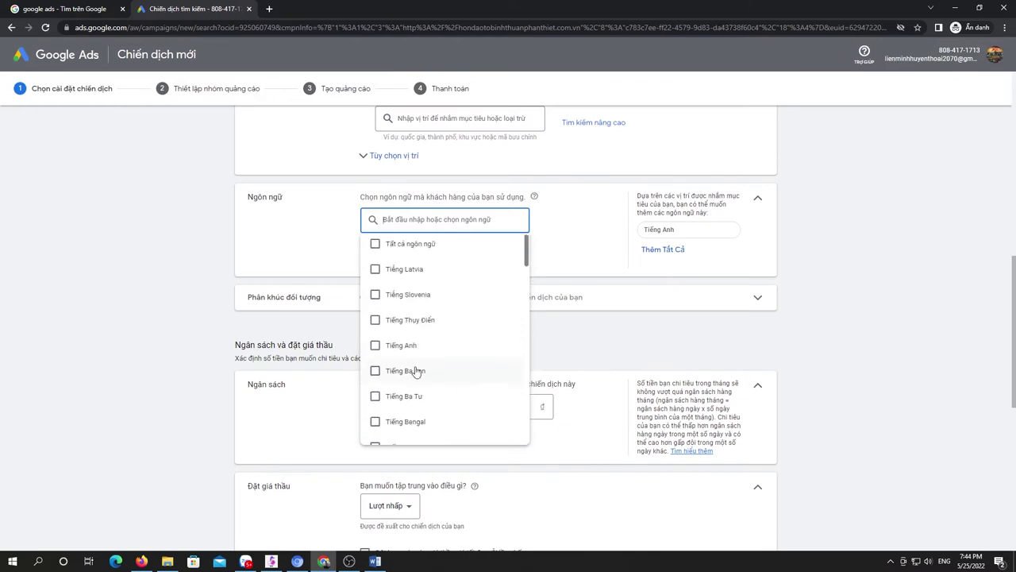
click(892, 358)
Step: Set a 200.000 ₫ daily budget in VND and keep clicks as the bidding focus
scroll(732, 364, down, 1)
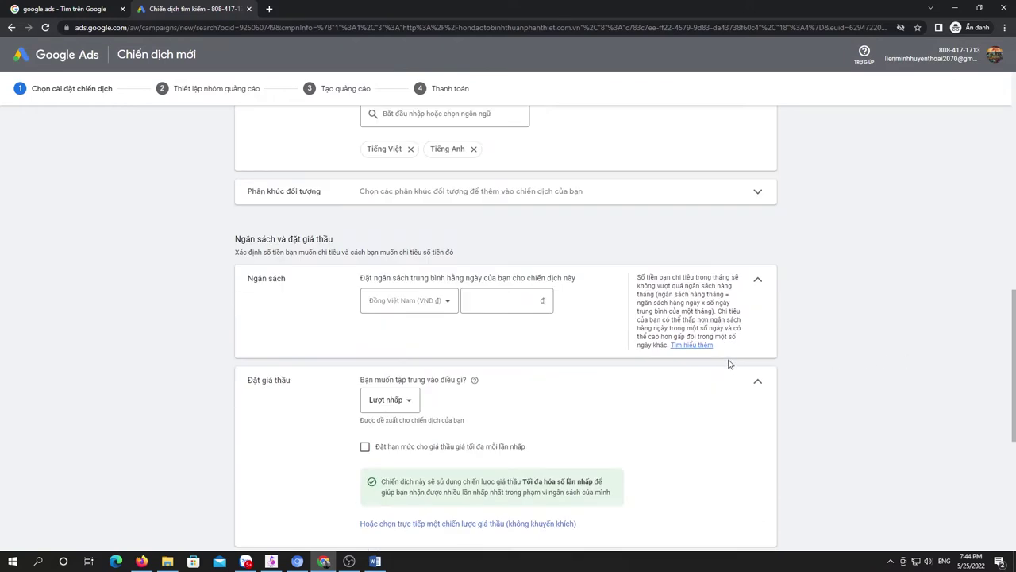
click(423, 300)
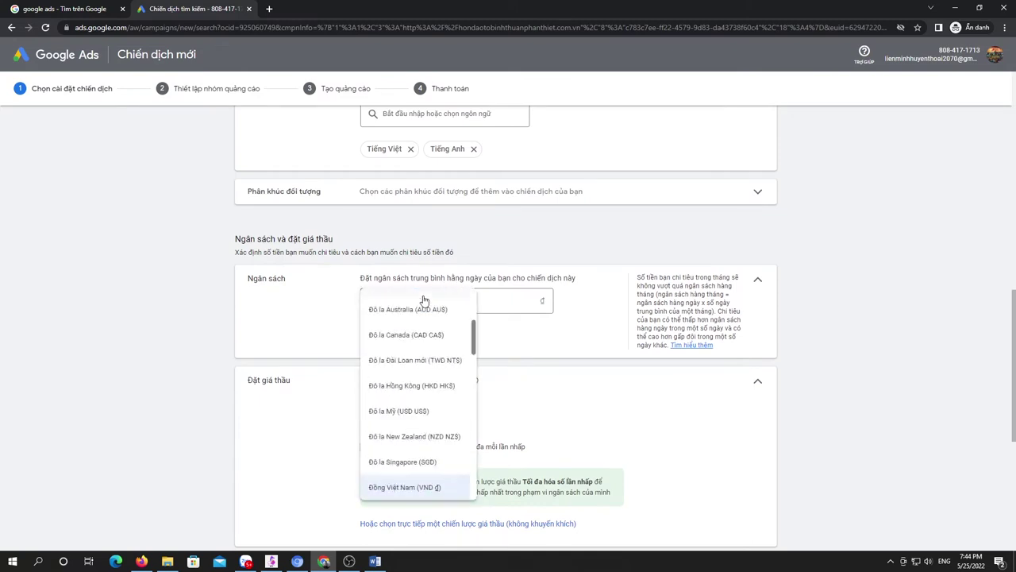
click(544, 300)
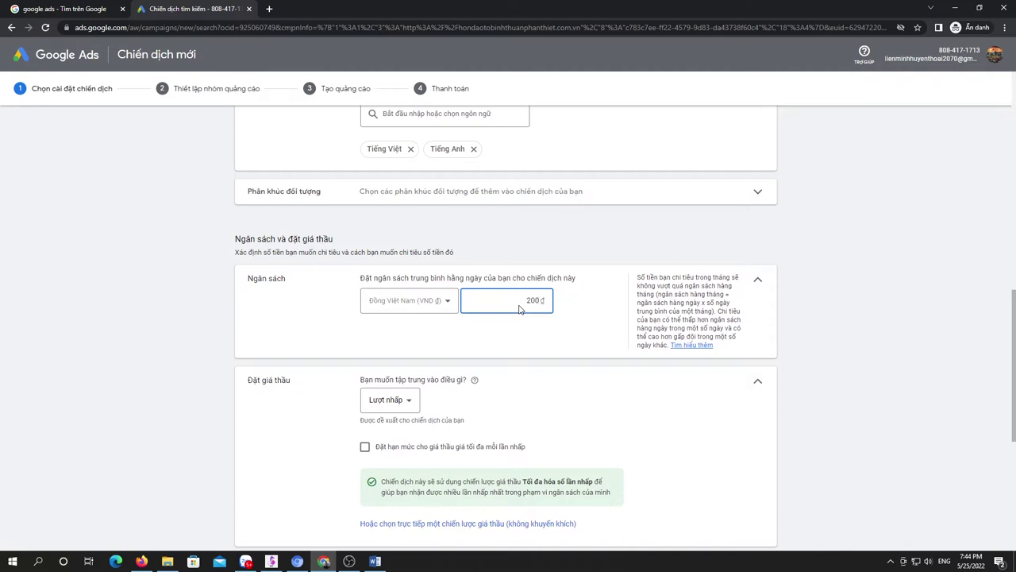
click(566, 373)
scroll(564, 377, down, 2)
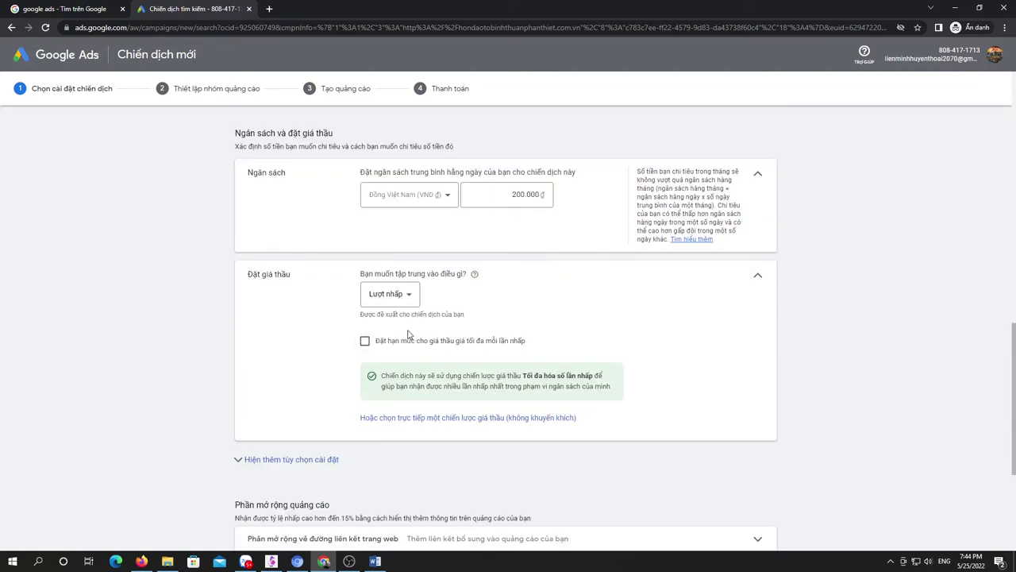
click(411, 298)
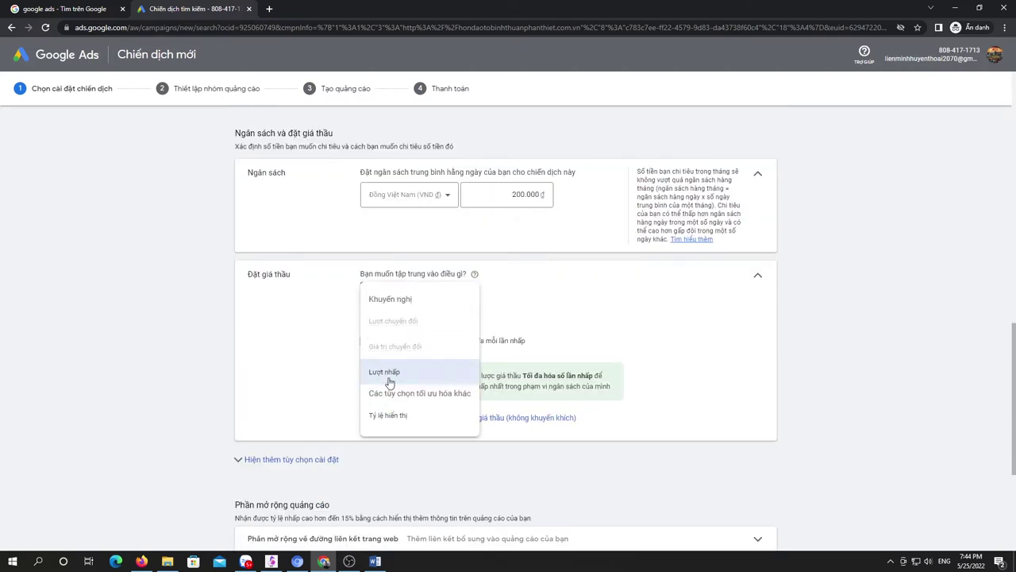
click(635, 334)
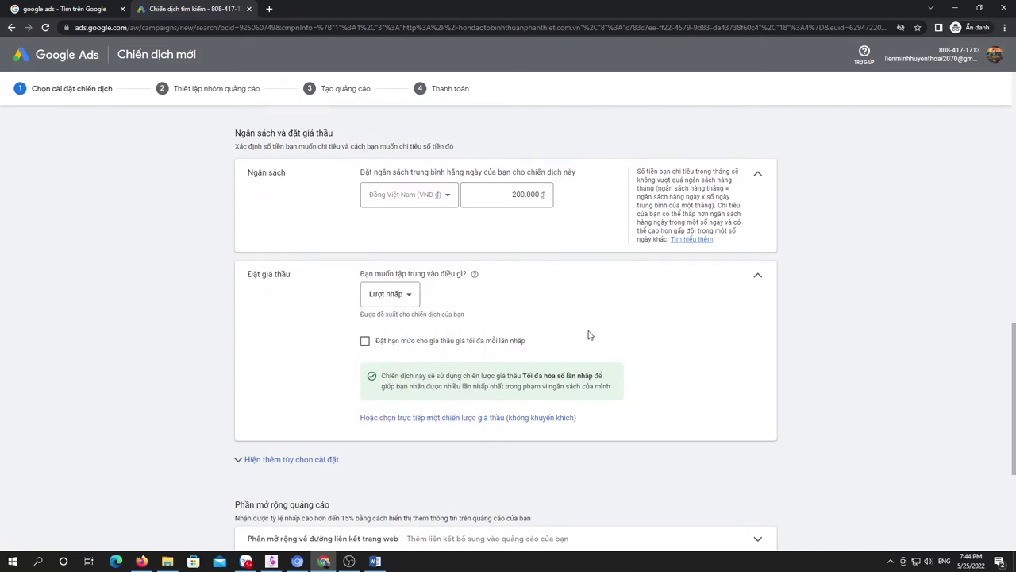
Step: Expand the sitelink extension form and enter hondaotobinhthuanphanthiet.com.vn in a new browser tab
scroll(589, 334, down, 2)
scroll(589, 334, down, 2)
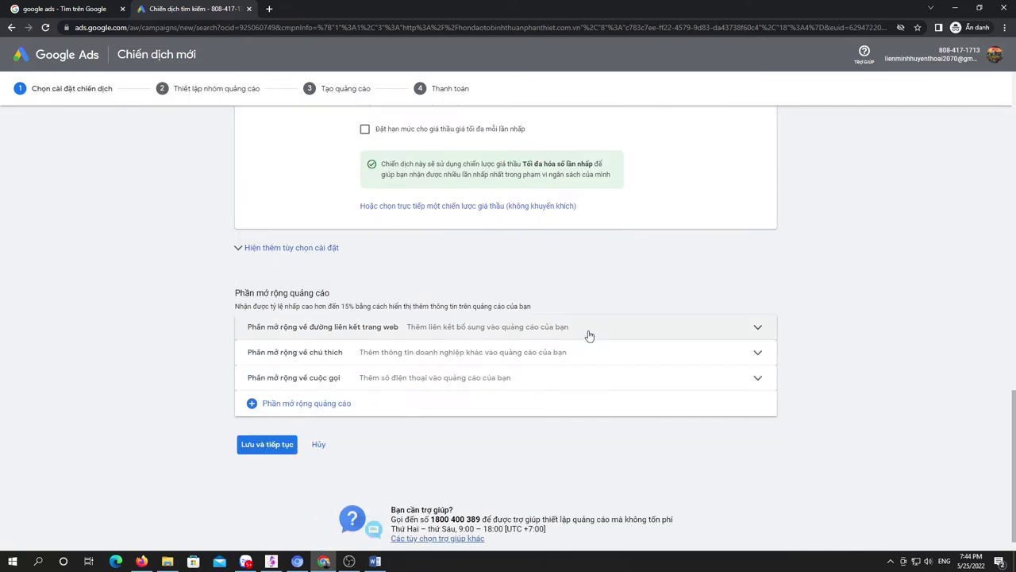
scroll(589, 334, down, 1)
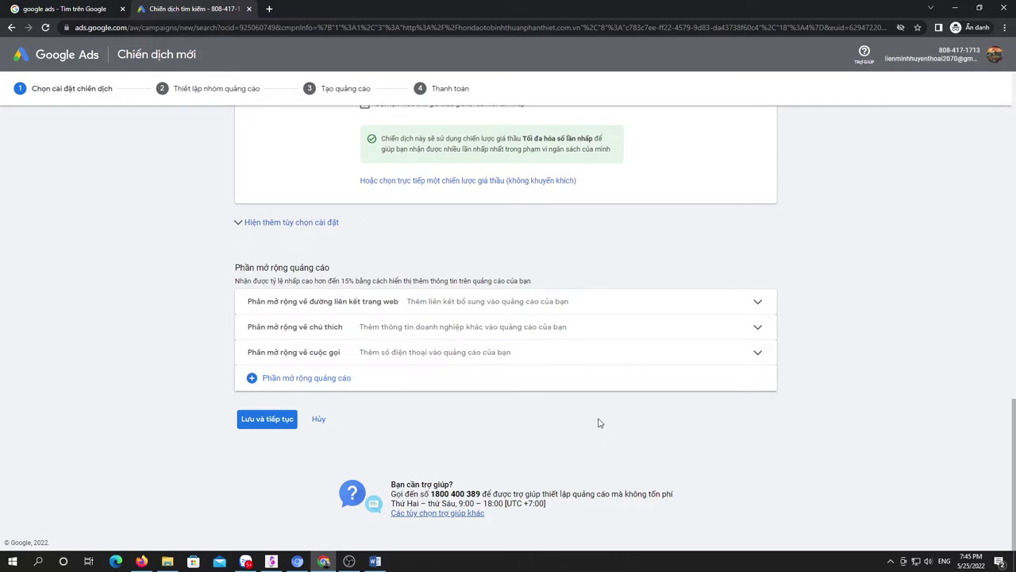
click(758, 303)
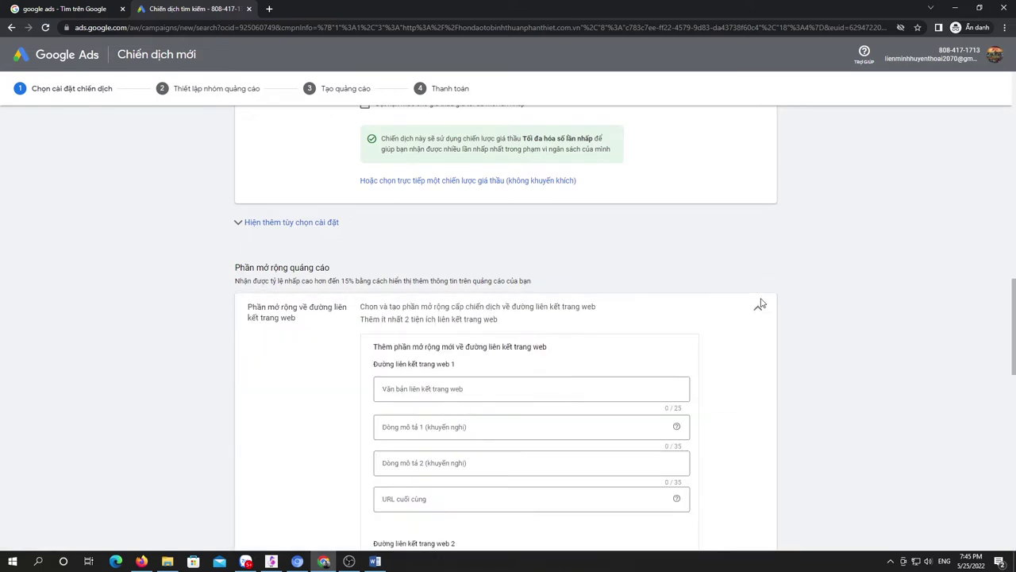
click(269, 9)
text(hondaotobinhthuanphanthiet.com.)
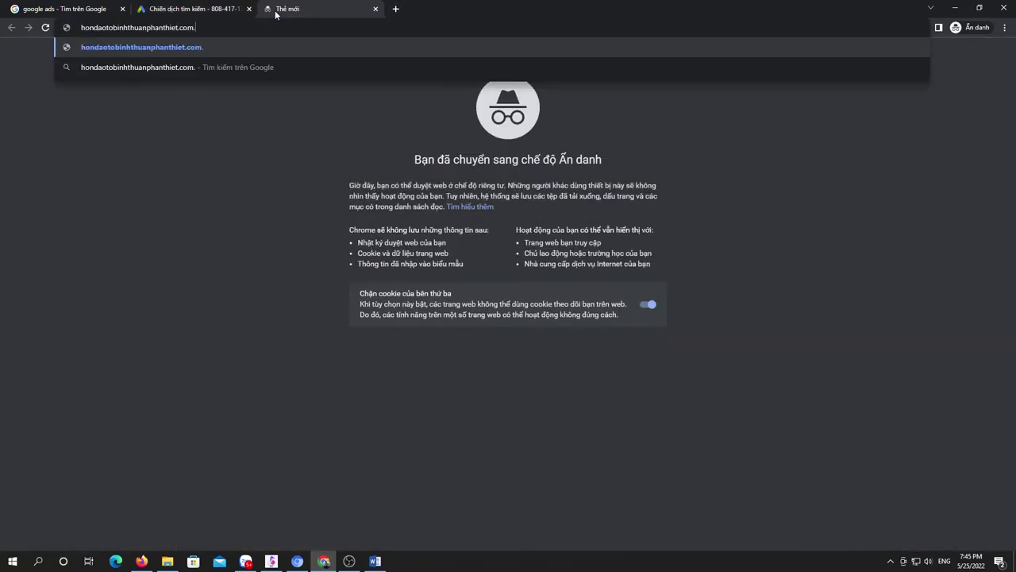
text(vn)
Step: Point sitelink 1 to the dealer's lien-he.html contact page with text 'Liên hệ chạy thử xe'
key(Return)
scroll(817, 102, down, 5)
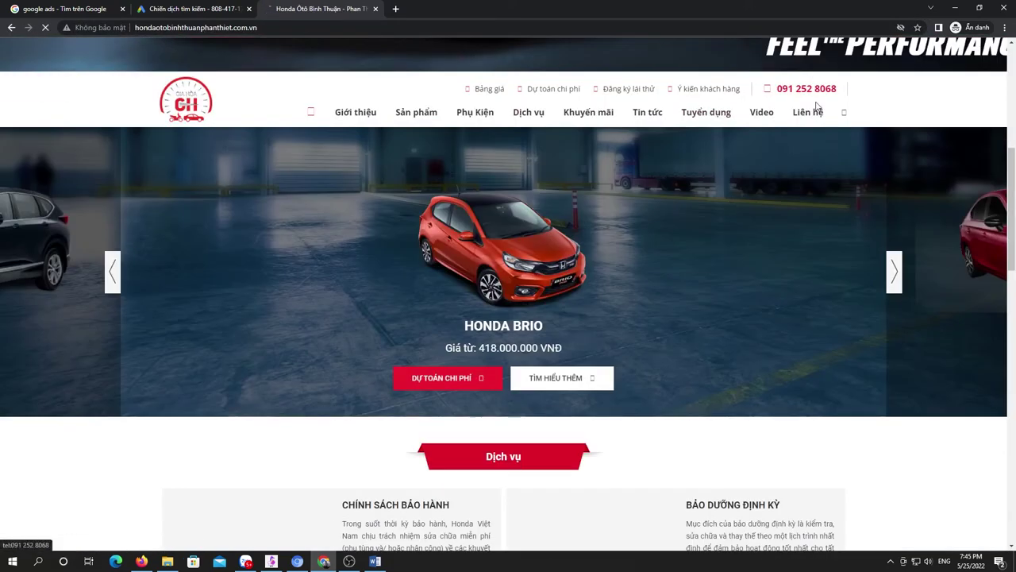
click(807, 112)
click(191, 8)
scroll(445, 268, down, 2)
click(451, 230)
click(523, 340)
text(https://hondaotobinhthuanphanthiet.com.vn/lien-he.html)
click(433, 231)
text(Lien)
text( hệ chạy thử xe)
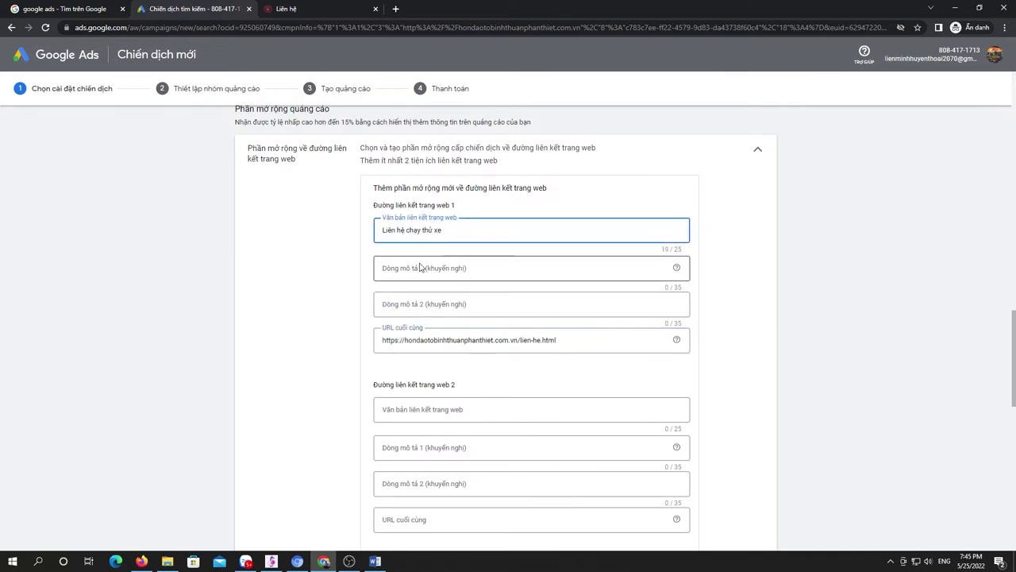
Step: Give sitelink 1 descriptions 'Honda Ô tô Bình Thuận - Phan Thiết' and 'Đăng ký lái thử xe Honda'
click(427, 269)
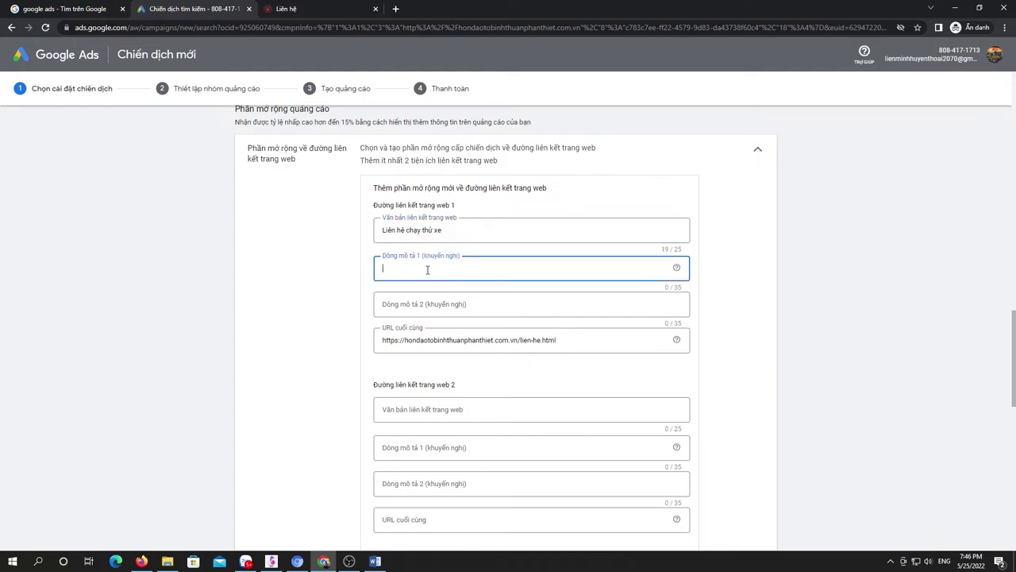
text(Thong tin Honda)
click(408, 268)
key(ctrl+BackSpace)
key(ctrl+BackSpace)
text(Ô tô Bình Thuận - Phan Thiết)
click(444, 300)
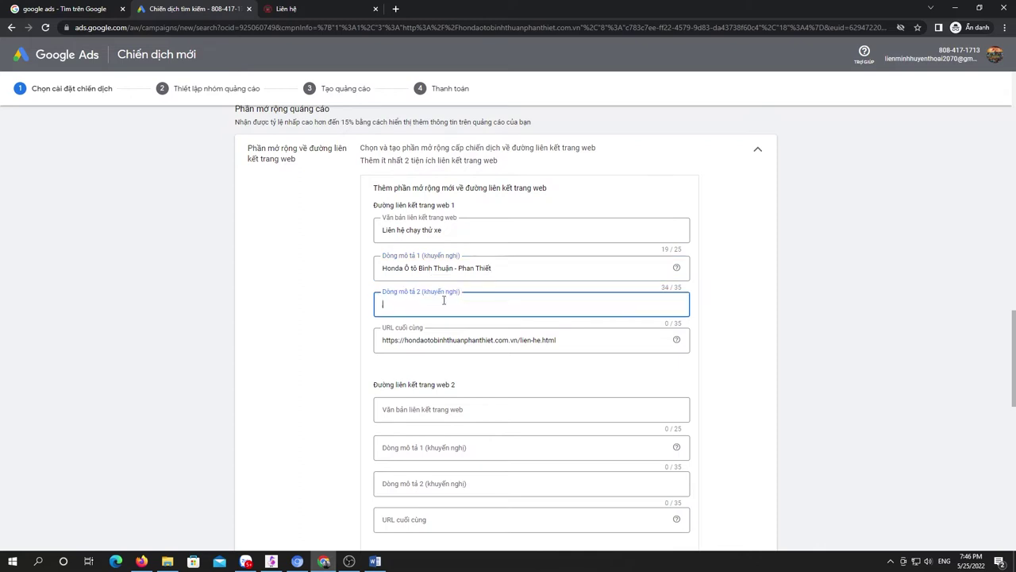
text(Đăng ký lái thử xe Honda)
scroll(592, 331, down, 1)
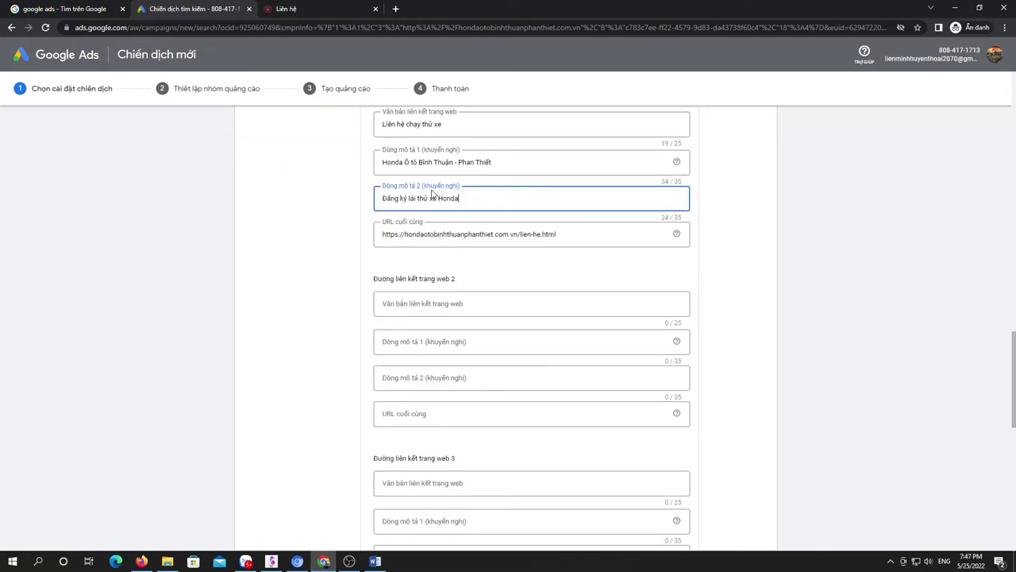
click(584, 303)
key(ctrl+Tab)
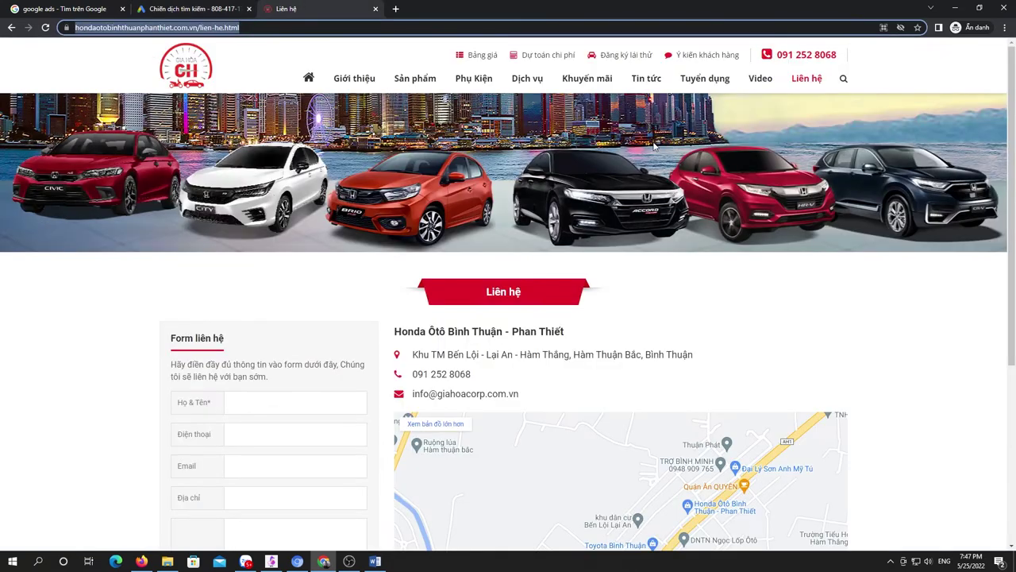
Step: Paste the Honda Brio page URL into sitelink 2 with link text 'Honda Brio Bình Thuận'
mouse_move(415, 78)
click(262, 159)
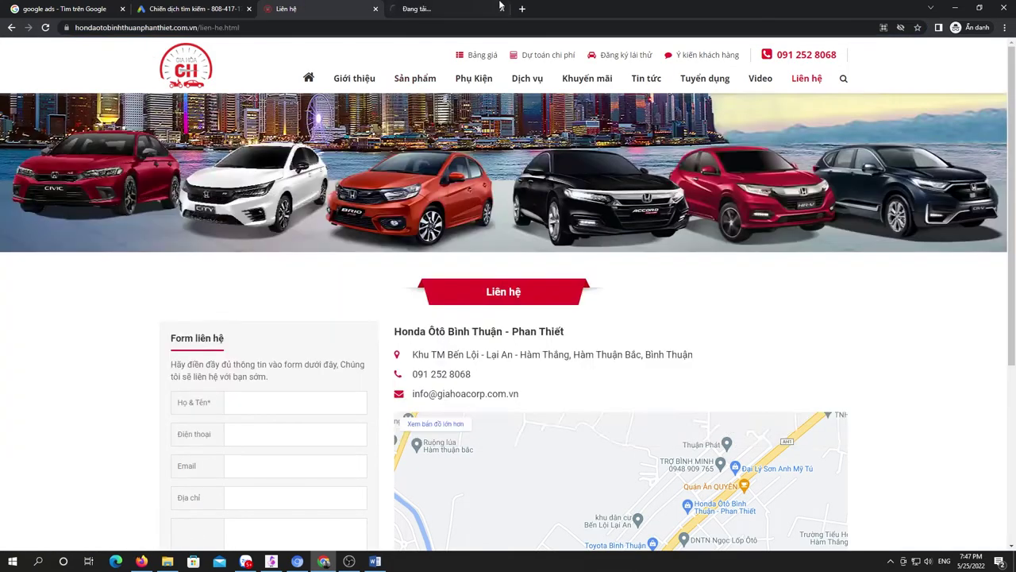
key(ctrl+c)
click(187, 9)
click(386, 307)
key(ctrl+v)
click(418, 197)
text(Honda Brio Bình Thuận)
click(419, 198)
text(Tại)
Step: Give sitelink 2 descriptions 'Giá lăn bánh xe Honda Brio' and 'Thông số kỹ thuật xe Honda Brio'
key(Tab)
text(Giá lăn bánh xe Honda Brio)
click(468, 270)
text(Thông số kỹ thuật xe Honda Brio)
scroll(488, 291, down, 2)
Step: Copy the Honda City product page URL into sitelink 3's final URL
click(408, 9)
mouse_move(413, 88)
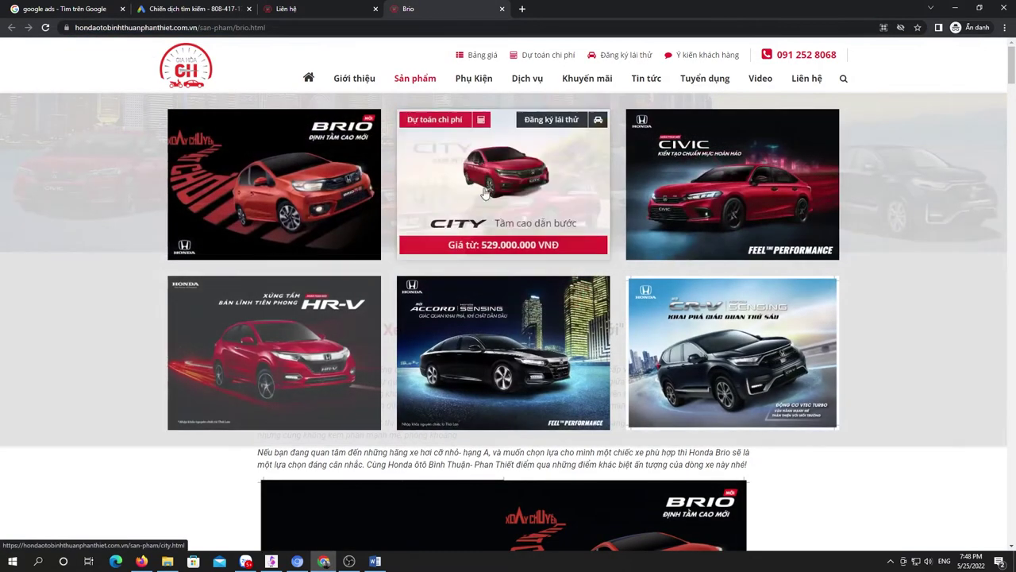
click(483, 197)
click(238, 27)
key(ctrl+c)
click(191, 9)
scroll(455, 229, up, 3)
click(485, 379)
key(ctrl+v)
Step: Fill sitelink 3's link text and descriptions by reusing sitelink 2's wording with City
scroll(477, 154, up, 1)
triple_click(477, 154)
click(476, 324)
key(ctrl+v)
double_click(411, 324)
text(City)
drag(382, 219, 470, 219)
click(499, 369)
key(ctrl+v)
text(City)
click(548, 397)
key(ctrl+v)
Step: Paste the Honda Civic page URL (civic.html) into sitelink 4's final URL
text(City)
scroll(568, 366, down, 3)
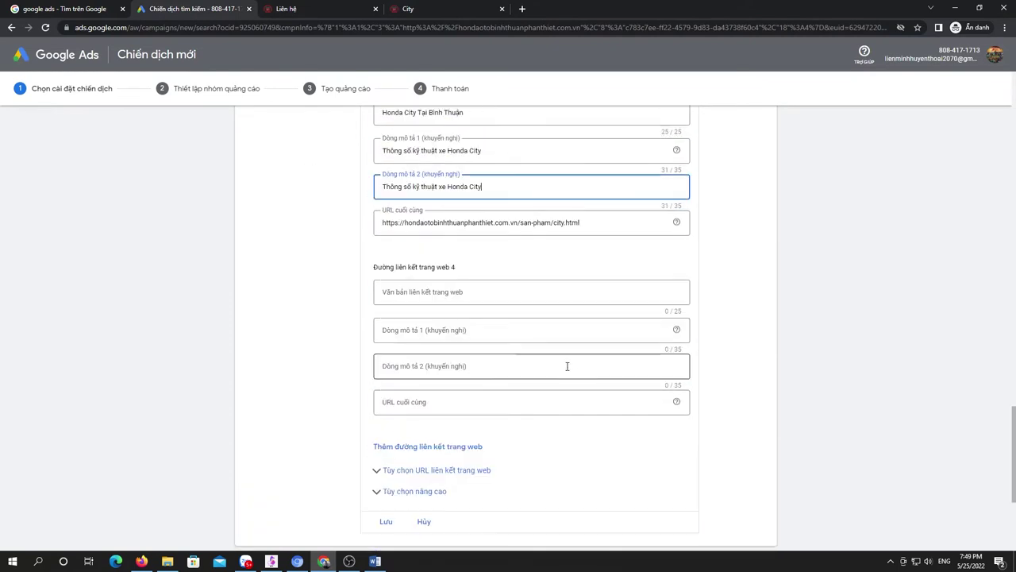
scroll(566, 365, down, 1)
click(439, 243)
key(ctrl+Tab)
key(ctrl+Tab)
mouse_move(421, 82)
click(732, 184)
key(ctrl+shift+Tab)
key(ctrl+shift+Tab)
click(512, 346)
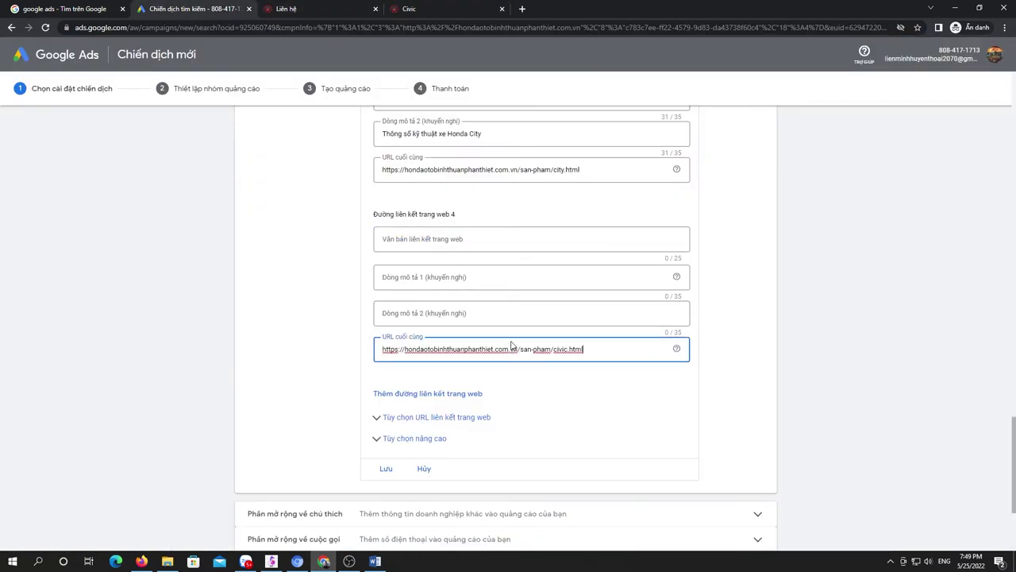
key(ctrl+v)
Step: Set sitelink 4's link text to 'Honda Civic Bình Thuận' and its first description for Civic
key(shift+Tab)
key(shift+Tab)
key(shift+Tab)
scroll(548, 333, up, 1)
scroll(429, 120, up, 2)
drag(464, 219, 346, 217)
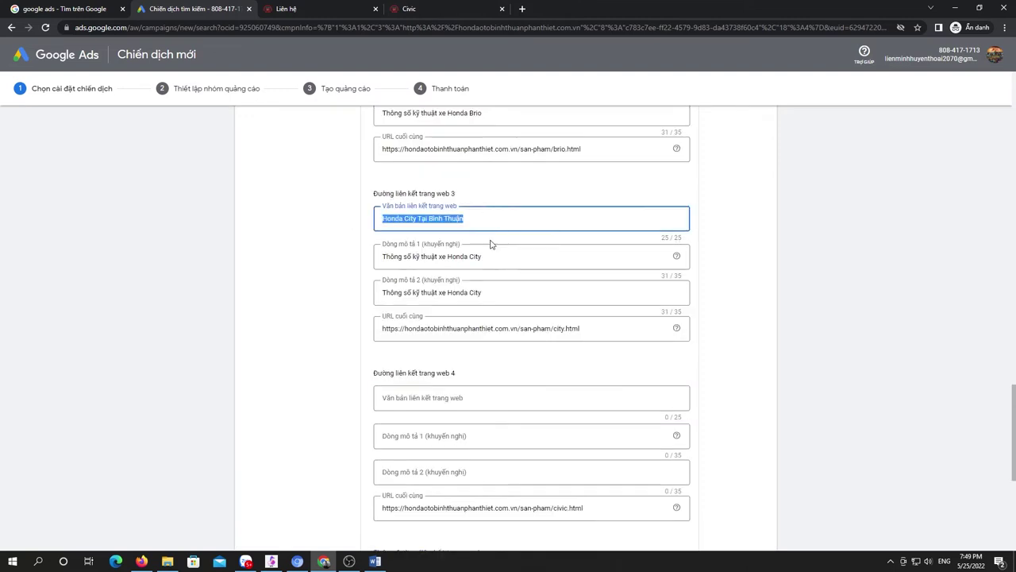
key(ctrl+c)
scroll(346, 218, down, 1)
click(477, 344)
key(ctrl+v)
drag(409, 344, 431, 344)
text(vic)
key(Tab)
key(ctrl+v)
text(Civic)
Step: Put the price wording in sitelink 3's first and sitelink 4's second descriptions, then save
scroll(479, 237, up, 2)
drag(382, 182, 448, 183)
key(ctrl+c)
drag(382, 362, 466, 362)
key(ctrl+v)
scroll(500, 330, down, 2)
key(shift+Home)
key(ctrl+c)
click(483, 421)
key(ctrl+v)
text(C)
scroll(536, 421, down, 3)
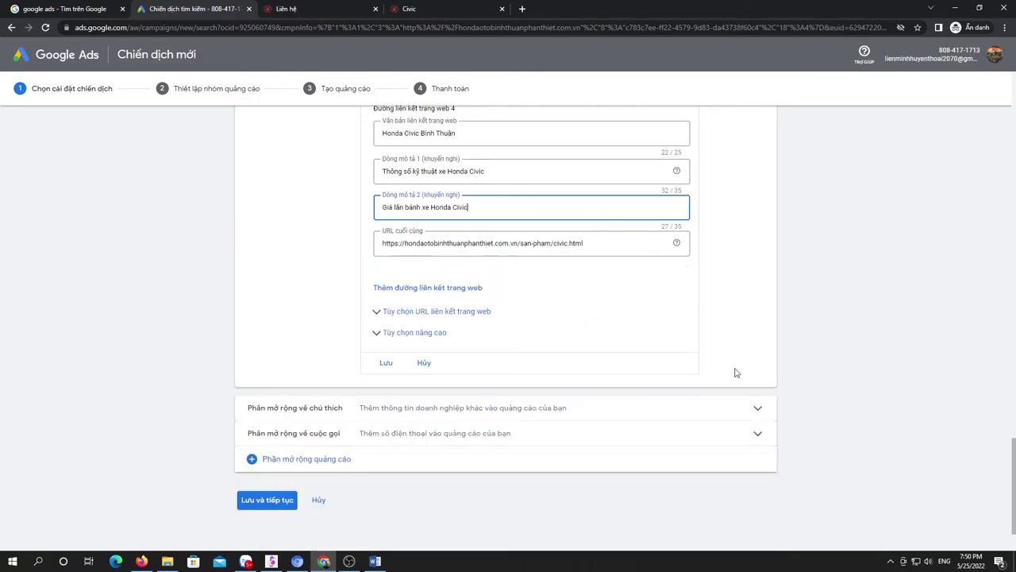
click(384, 360)
scroll(633, 390, down, 8)
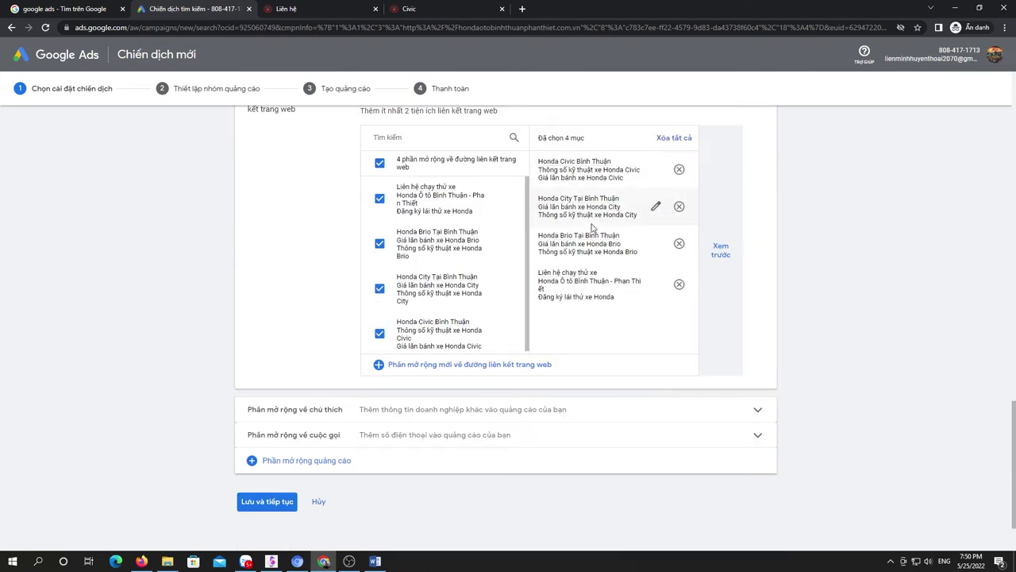
Step: Start a call extension with Việt Nam as the phone country
click(484, 410)
scroll(617, 381, up, 1)
scroll(617, 381, down, 2)
click(611, 388)
scroll(556, 381, down, 2)
click(409, 291)
scroll(478, 409, down, 10)
scroll(479, 421, down, 10)
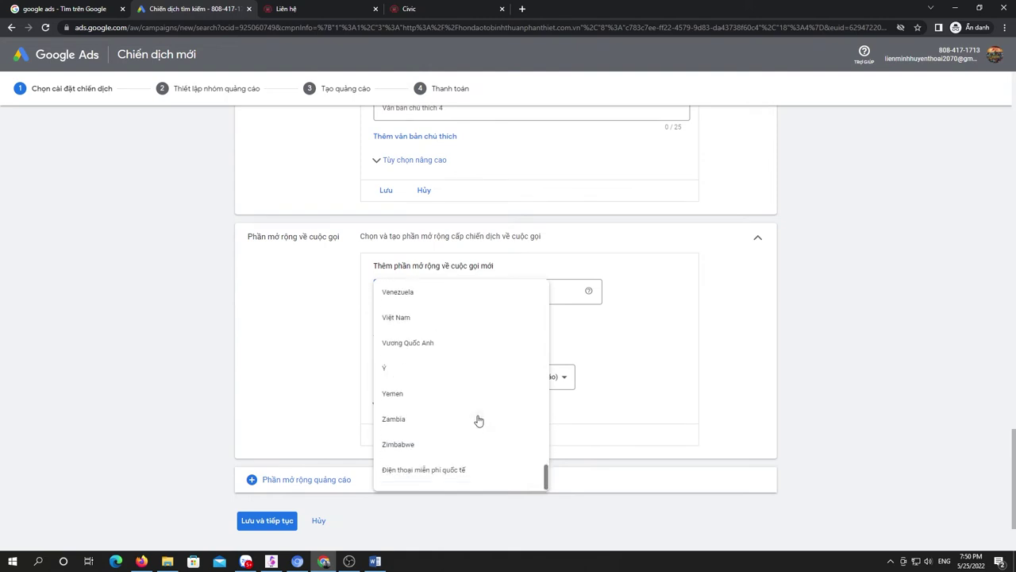
click(485, 318)
Step: Enter the dealership's phone number, save the call extension, and name the ad group 'Quang cao xe honda'
click(508, 295)
text(091)
key(BackSpace)
text(+849125220)
click(386, 365)
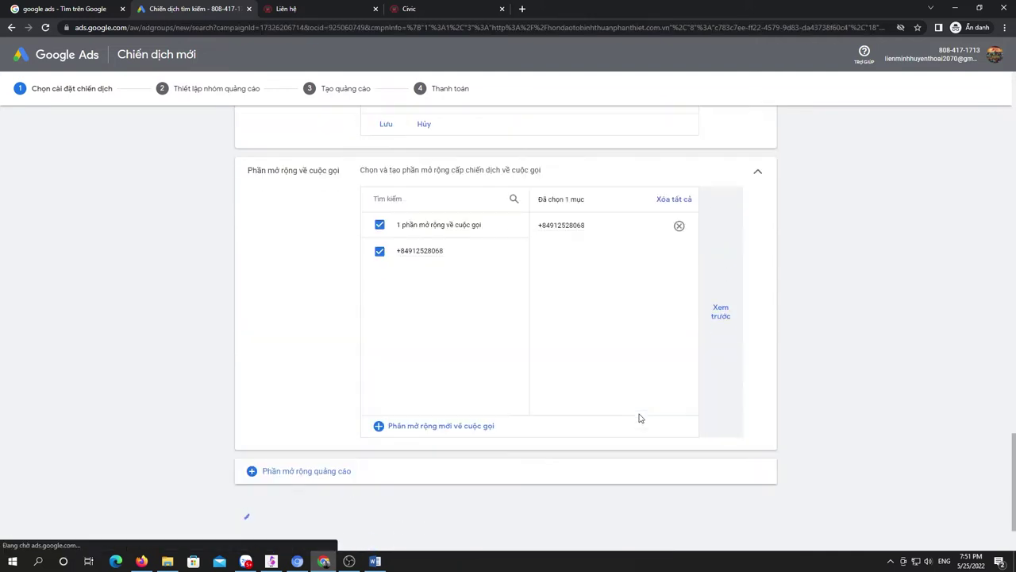
text(Quang cao xe honda)
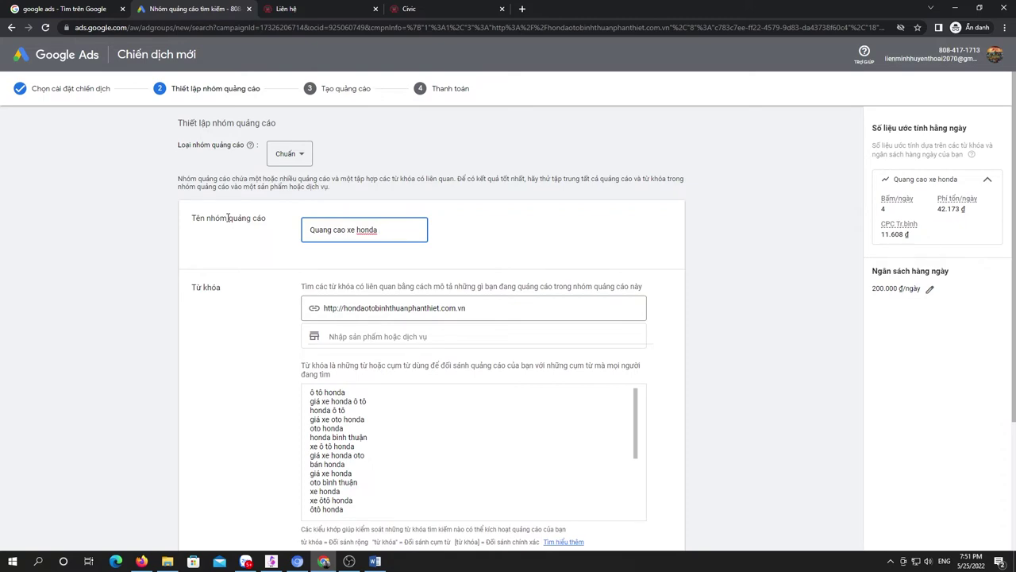
Step: Scroll down the ad group page toward the keyword list
scroll(664, 284, down, 3)
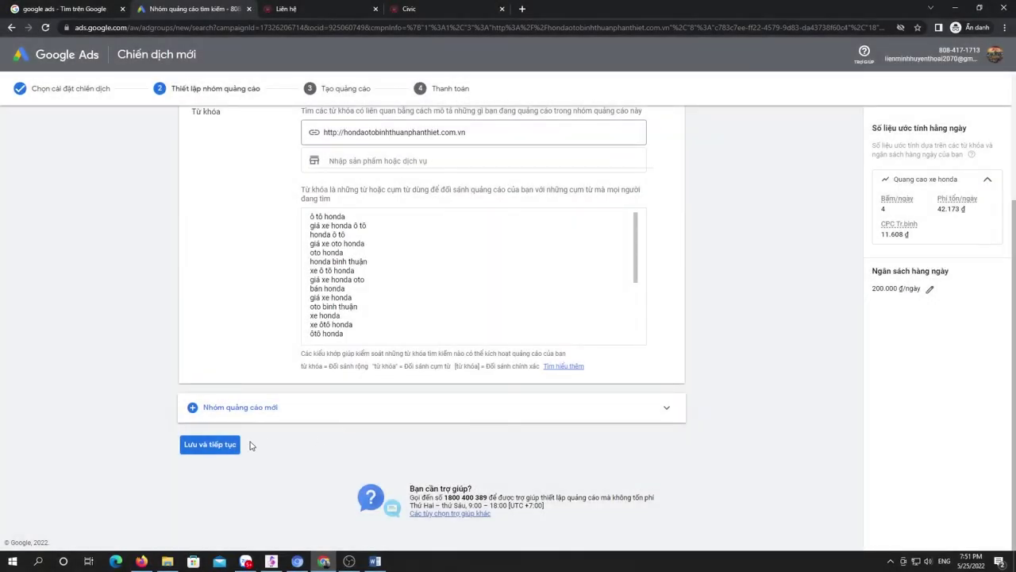
scroll(501, 335, up, 2)
scroll(484, 337, down, 5)
drag(323, 244, 400, 312)
Step: Append the keywords 'gia lan banh xe honda' and 'thong so ky thuat xe honda oto' to the keyword list
scroll(400, 312, up, 3)
scroll(397, 314, down, 3)
click(395, 338)
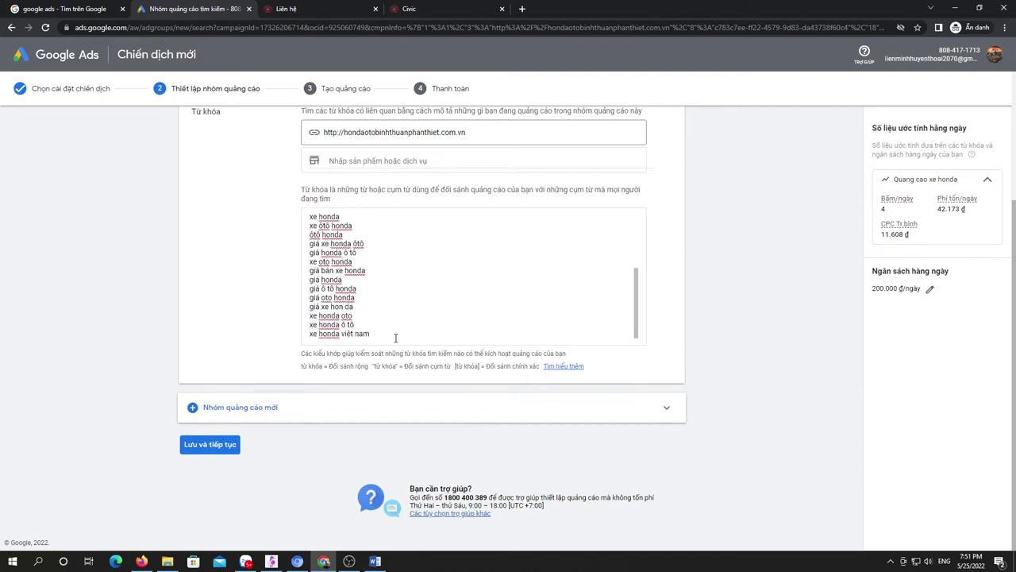
scroll(395, 338, up, 3)
scroll(395, 338, down, 3)
key(Return)
text(gia lan banh xe honda)
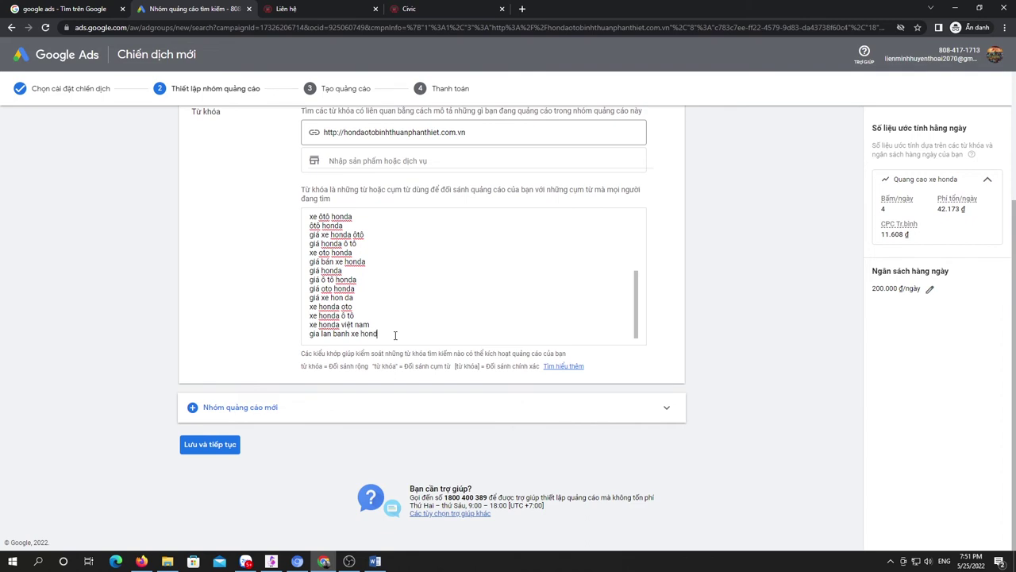
key(Return)
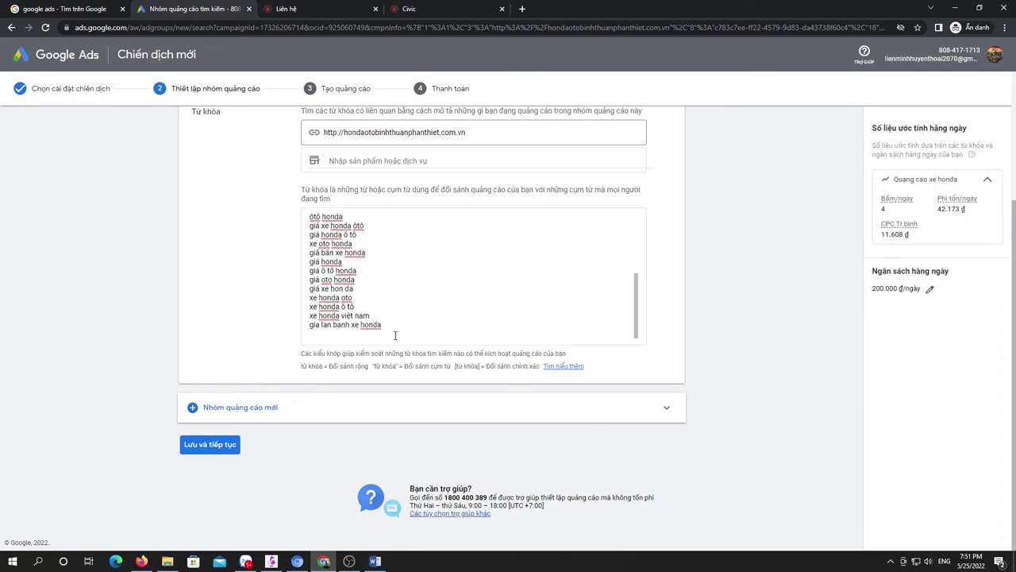
text(thong so ky thuat xe honda oto)
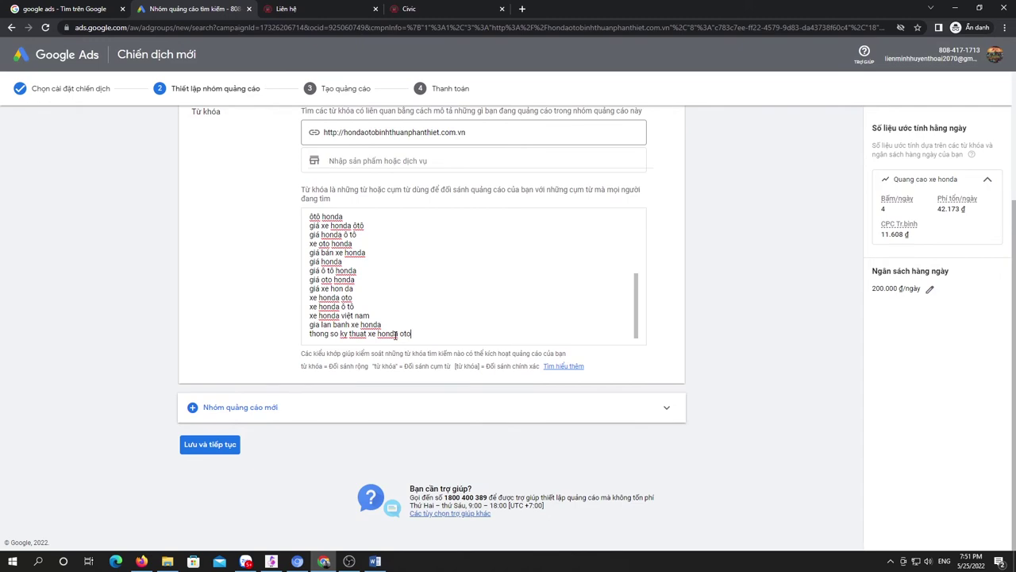
scroll(386, 283, up, 6)
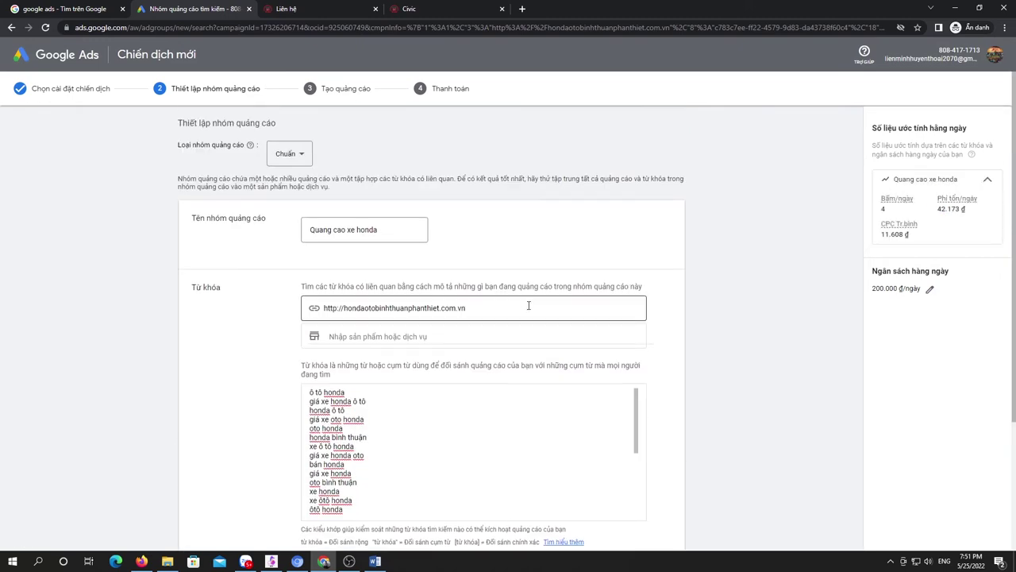
scroll(528, 306, down, 5)
scroll(528, 306, down, 1)
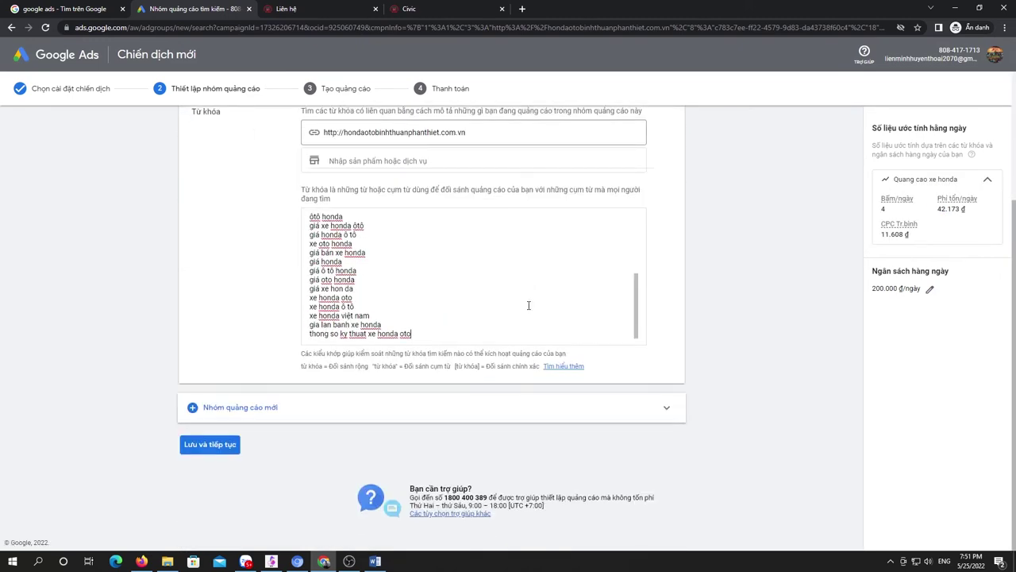
scroll(529, 306, up, 10)
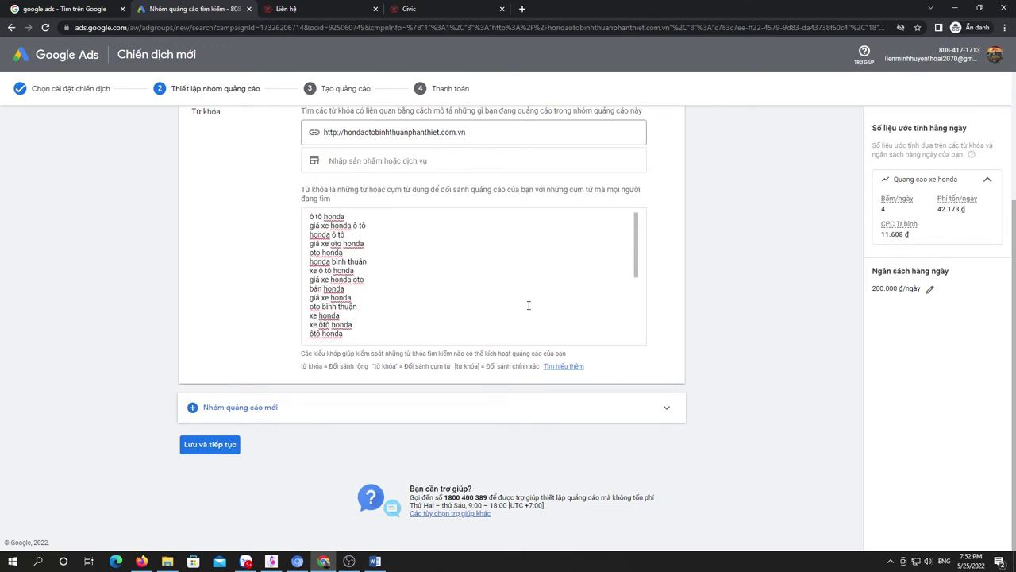
scroll(531, 303, up, 1)
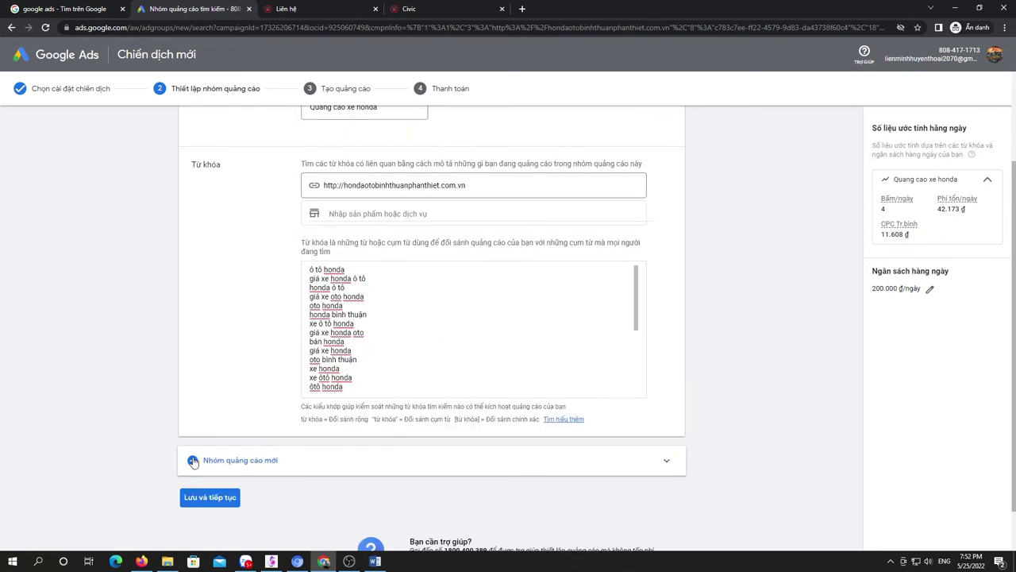
Step: Save the ad group and set the ad's final URL to the dealer's CR-V product page
click(214, 497)
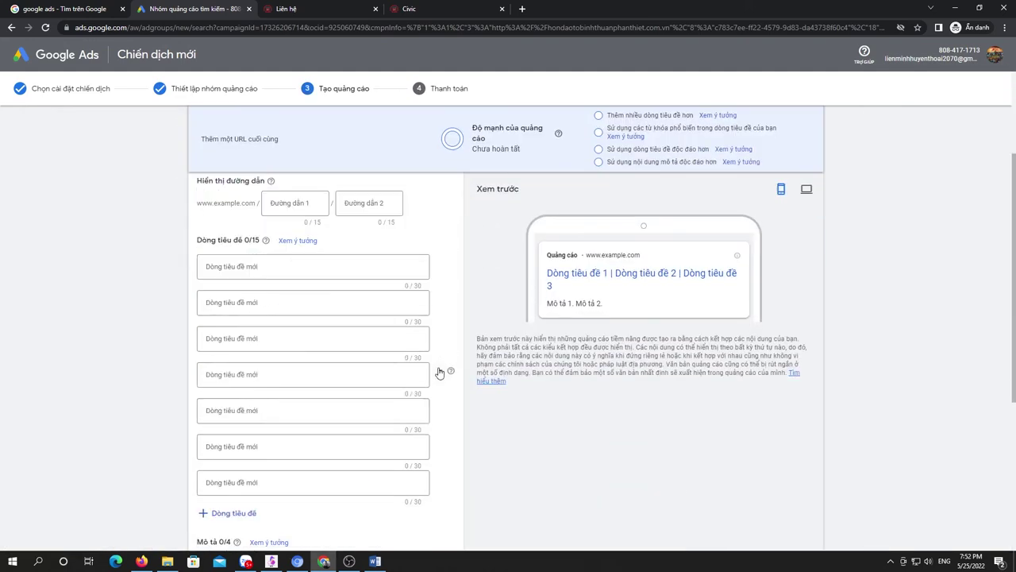
double_click(331, 248)
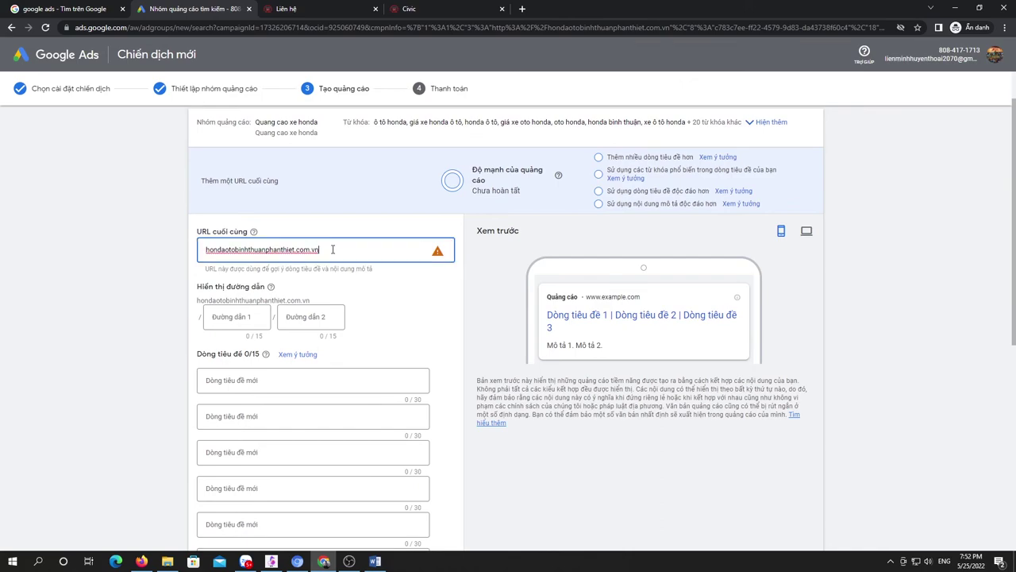
click(318, 9)
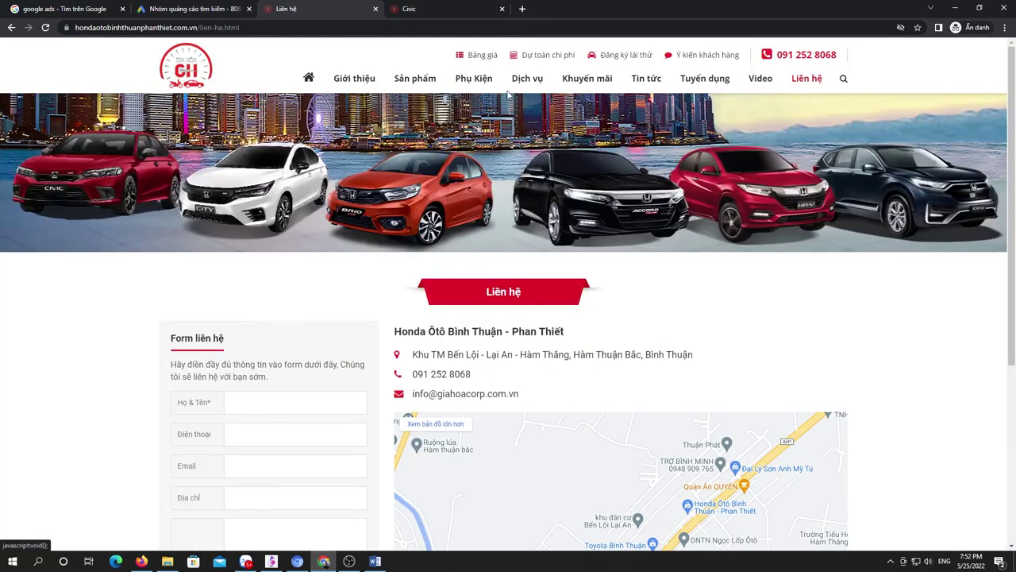
mouse_move(415, 78)
click(732, 353)
click(238, 27)
click(191, 9)
scroll(421, 372, down, 10)
scroll(421, 370, up, 10)
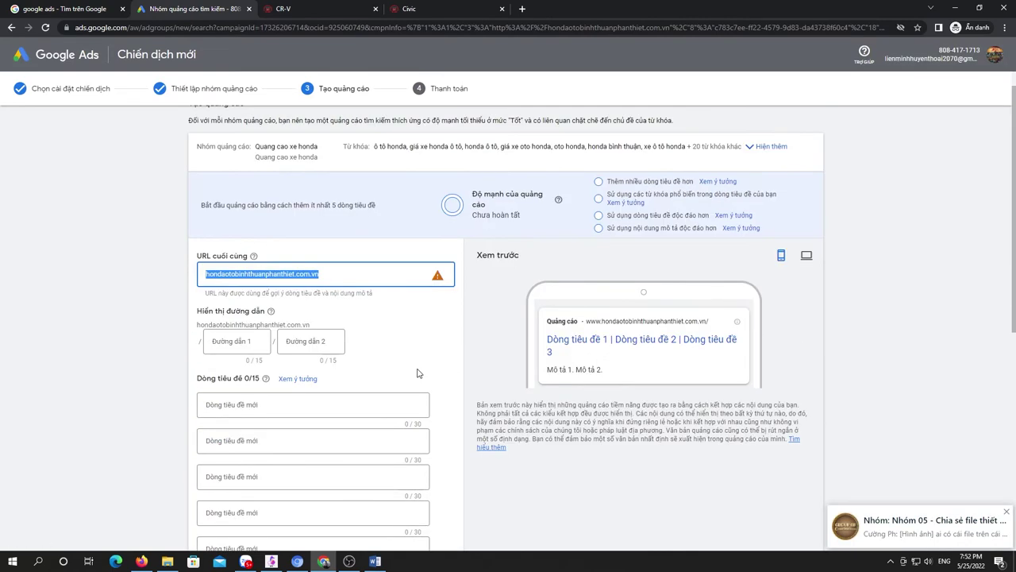
text(https://hondaotobinhthuanphanthiet.com.vn/san-pham/cr-v.html)
Step: Enter 'xe-crv' as the first display path
scroll(278, 290, down, 1)
click(234, 289)
text(xe-crv)
click(289, 352)
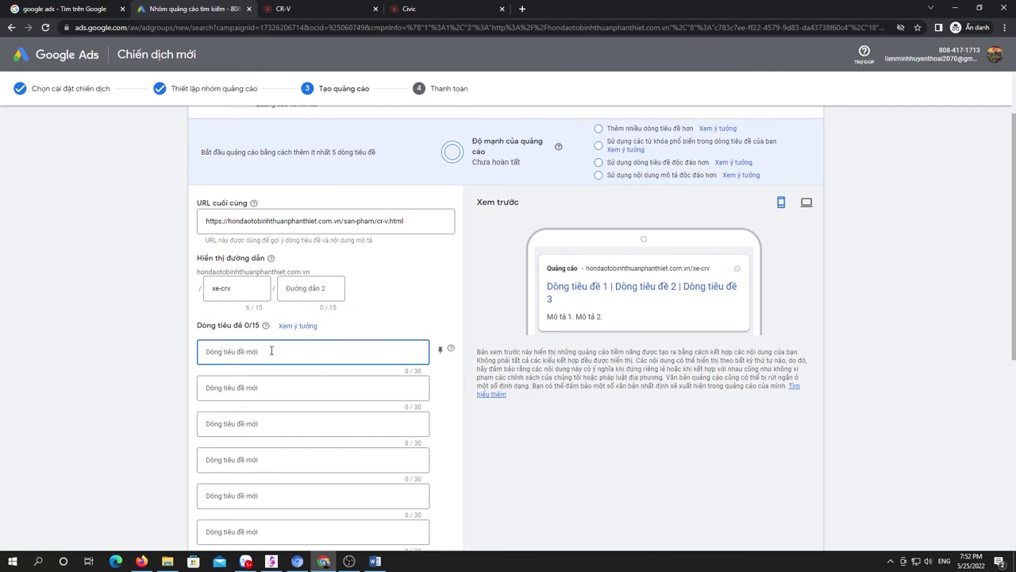
Step: Write the location, on-road price, test-drive and promotion headlines, starting with 'Honda CR-V tai Bình Thuận'
text(Honda CR-V tai Bình Thuận)
click(329, 386)
text(Giá lăn bánh)
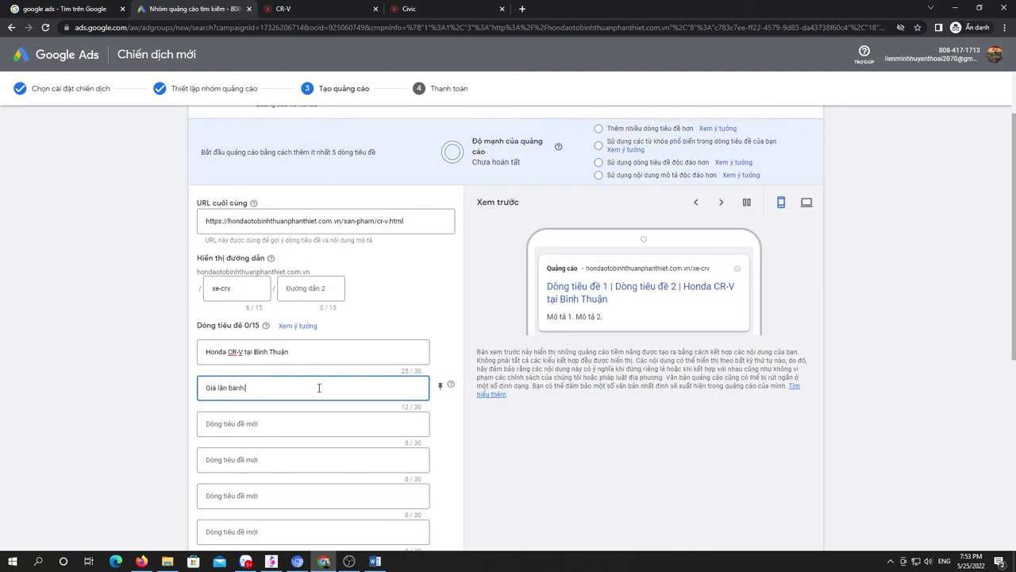
text( xe Ô tô Honda CR-V)
click(320, 420)
text(Đăng ký Lái Thu)
text(ử Xe Honda CR-V)
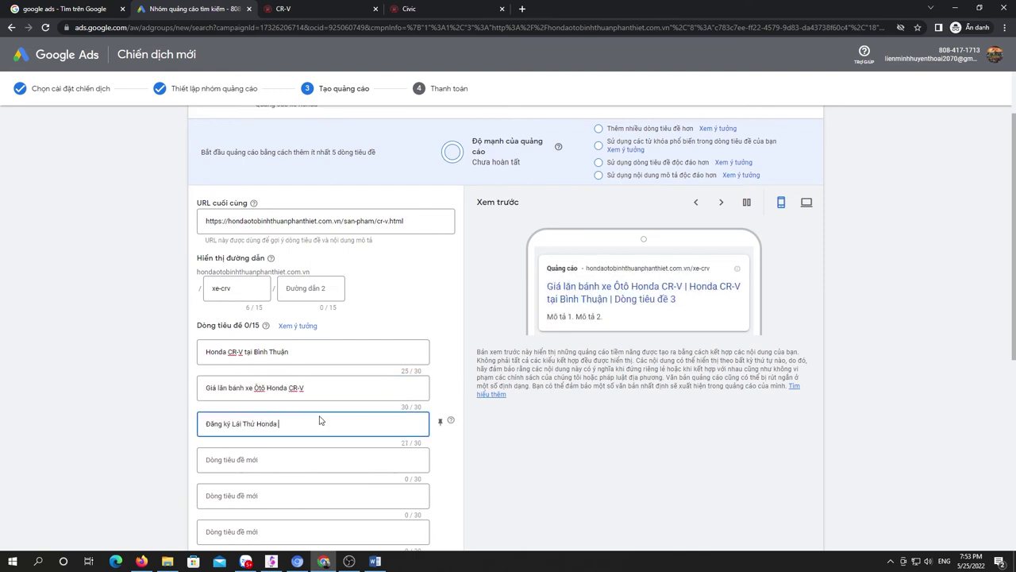
click(336, 408)
text(Khuyến mãi)
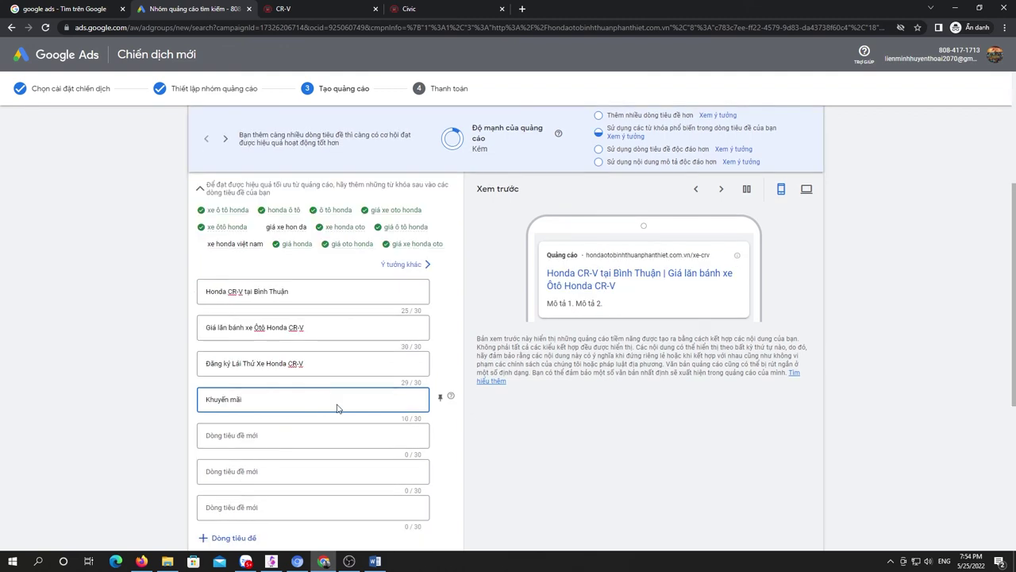
text( Honda CR-V  Ưu Đãi)
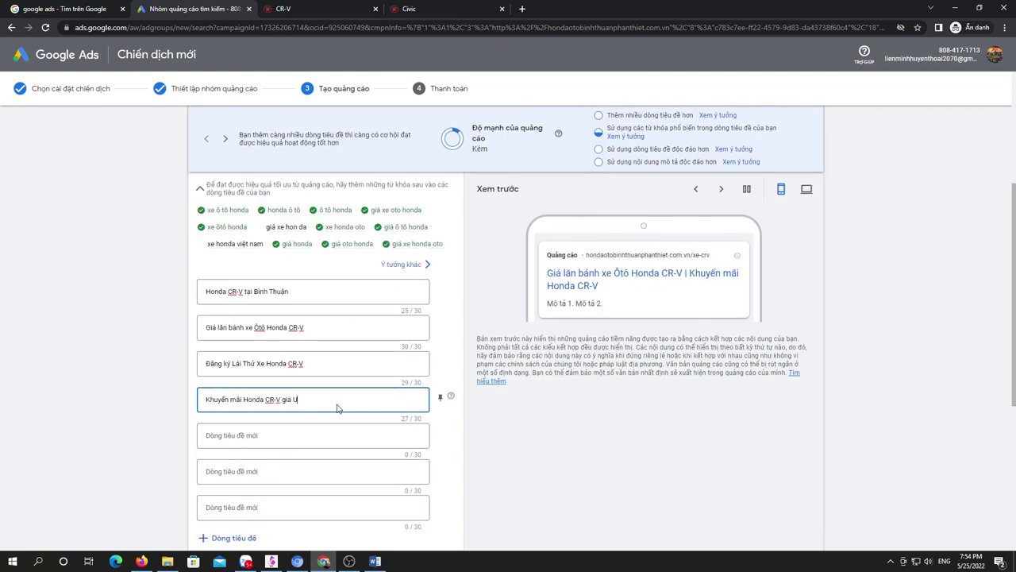
Step: Add a CR-V loan-support headline and a 'Chỉ từ 120 Triệu' headline trimmed to 30 characters
click(229, 447)
text(Hỗ Trợ Vay mua xe Honda)
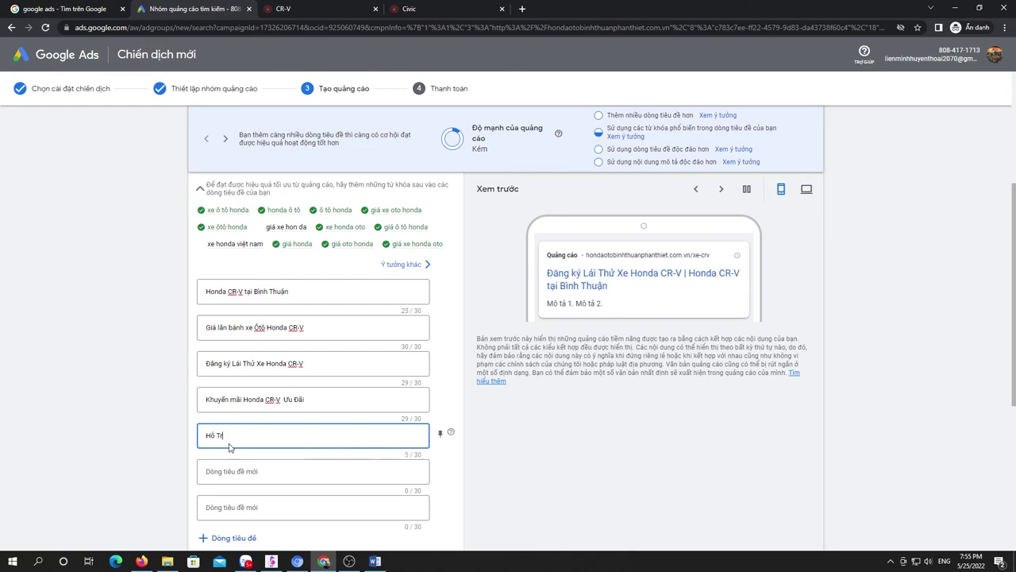
key(BackSpace)
key(BackSpace)
key(BackSpace)
key(BackSpace)
text(Mua X)
key(Delete)
click(313, 432)
text(CR-V)
click(284, 471)
text(Chỉ từ 120 Triệu Bạn Sẽ Sở H)
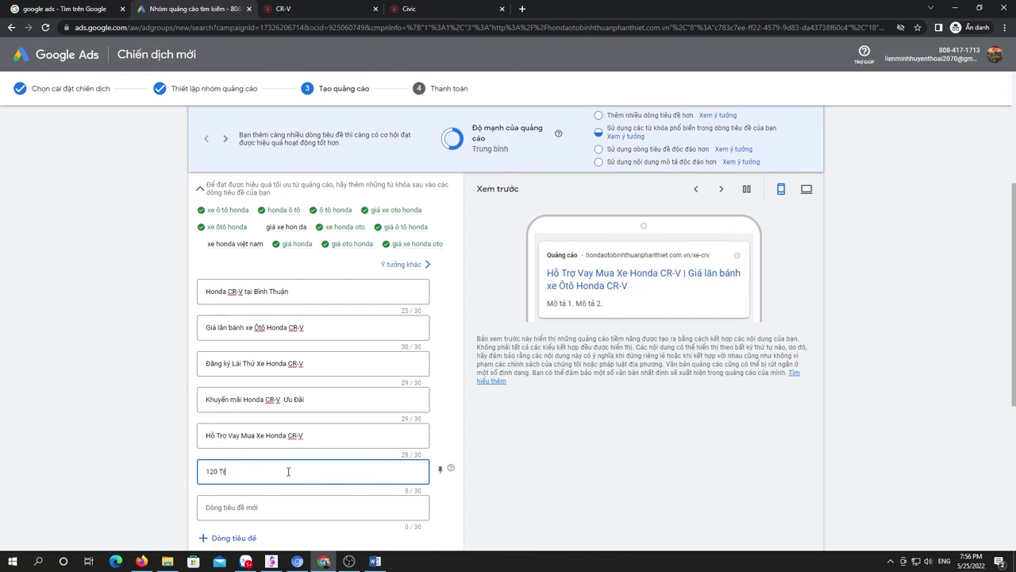
text(ữu Xe CR-V)
drag(278, 472, 245, 472)
key(BackSpace)
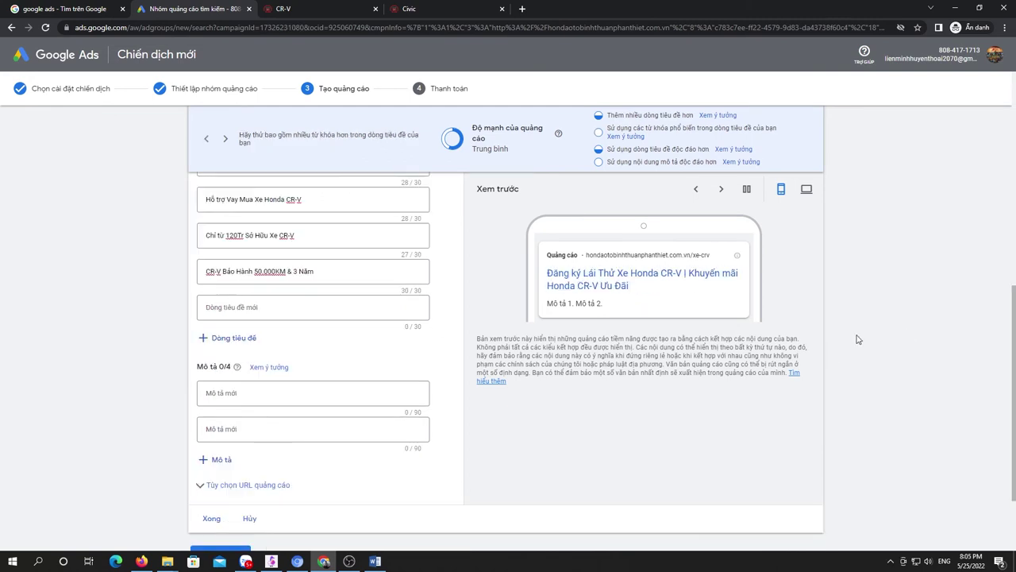
Step: Write the first description about CR-V discounts up to 50Tr and loan support
click(299, 396)
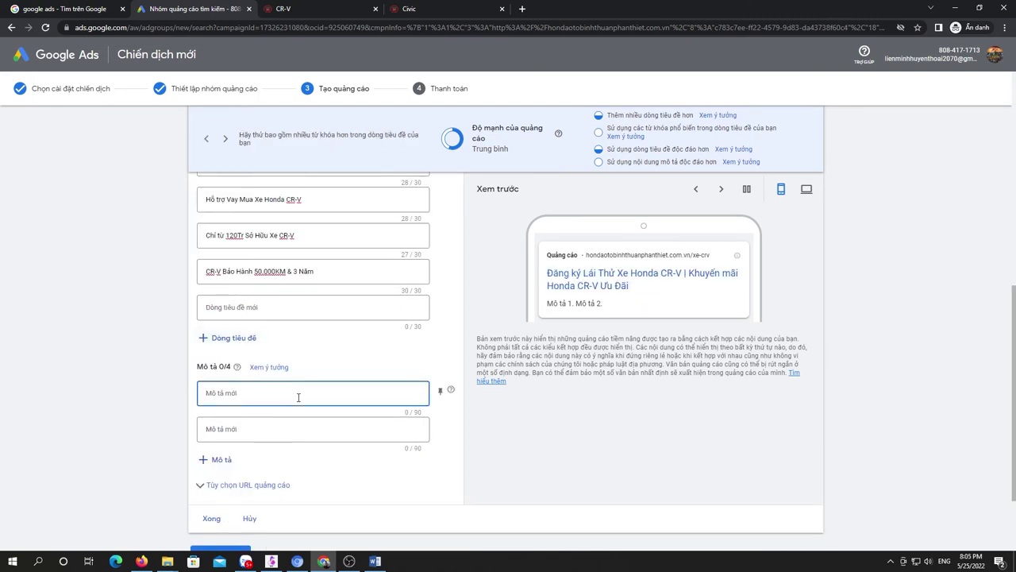
text(Honda CR-V Bình Thuận - Phan Thiết với giá ưu đãi)
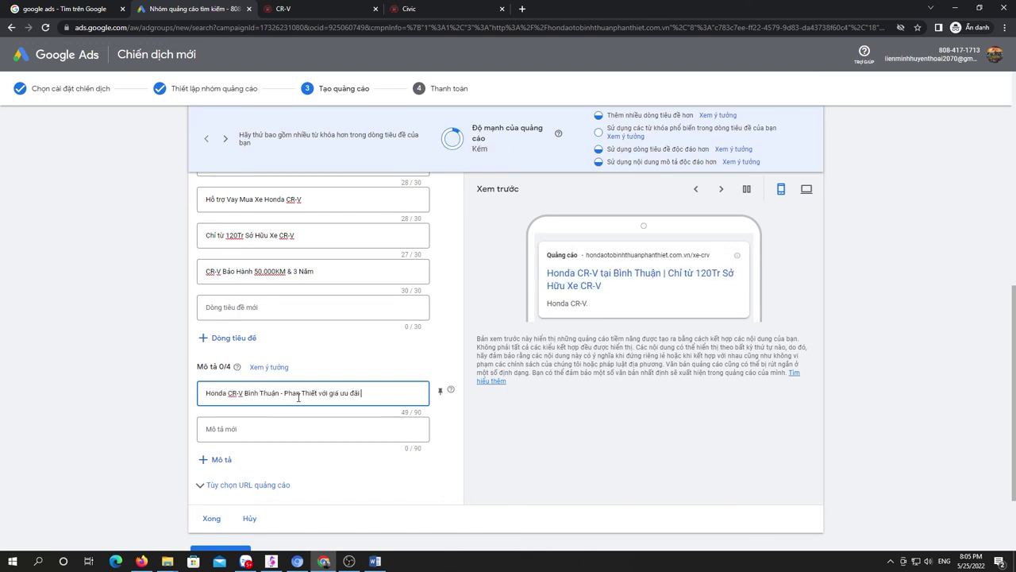
text( lên đến 50Tr. Hỗ trợ vay lãi xuất hấp dẫn)
click(284, 389)
key(BackSpace)
key(BackSpace)
Step: Add the second description on owning a CR-V from 120Tr with free test drives, and finish the ad
click(289, 429)
text(Chi từ 120Tr sở hữu xe CR-V ngay. Đăng ký lái thử xe ô tô Honda CR-V miền phí. Gọi ngay)
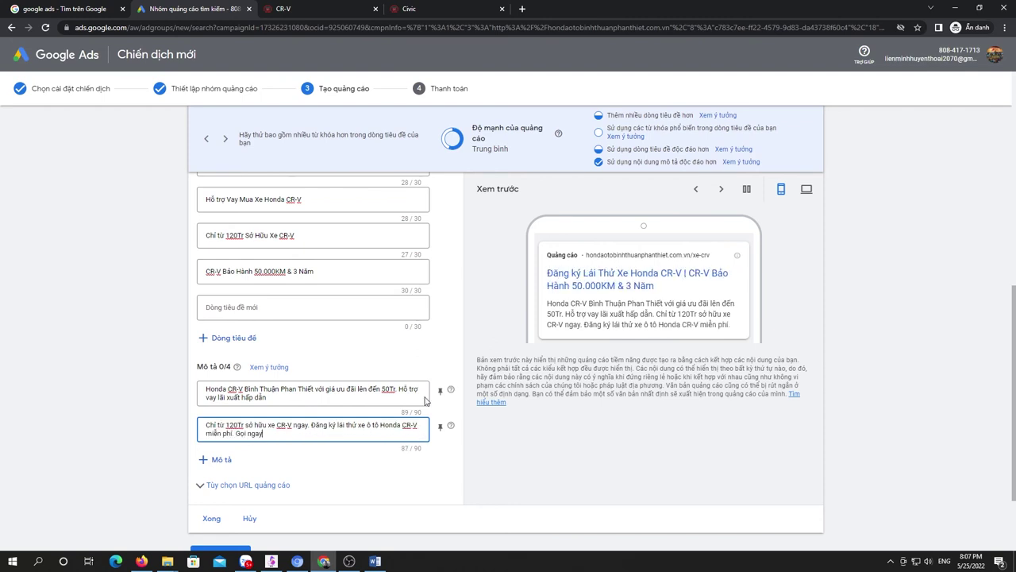
scroll(424, 439, down, 2)
click(211, 413)
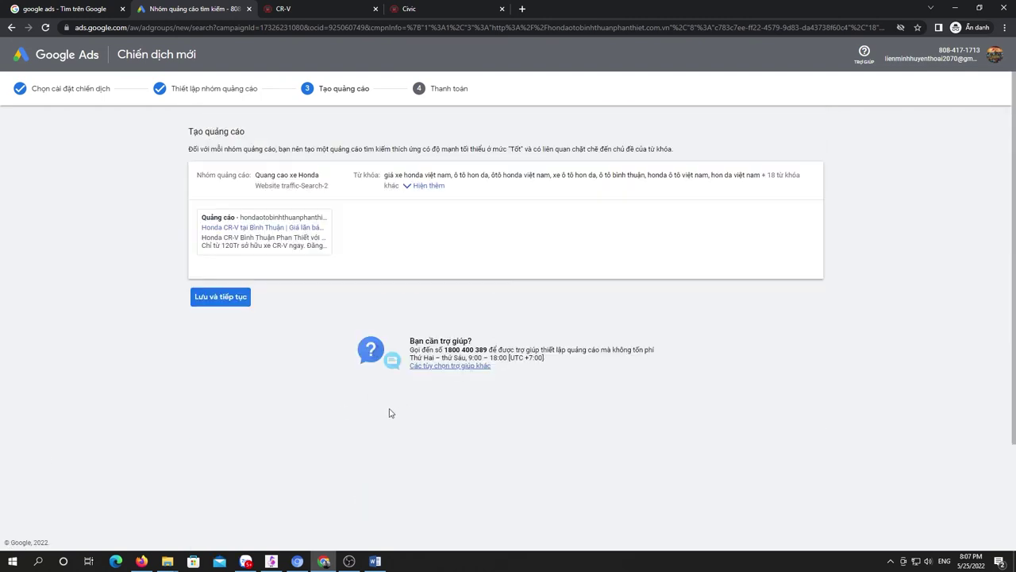
Step: Continue to billing and fill in placeholder entries for the name and first address line
click(223, 296)
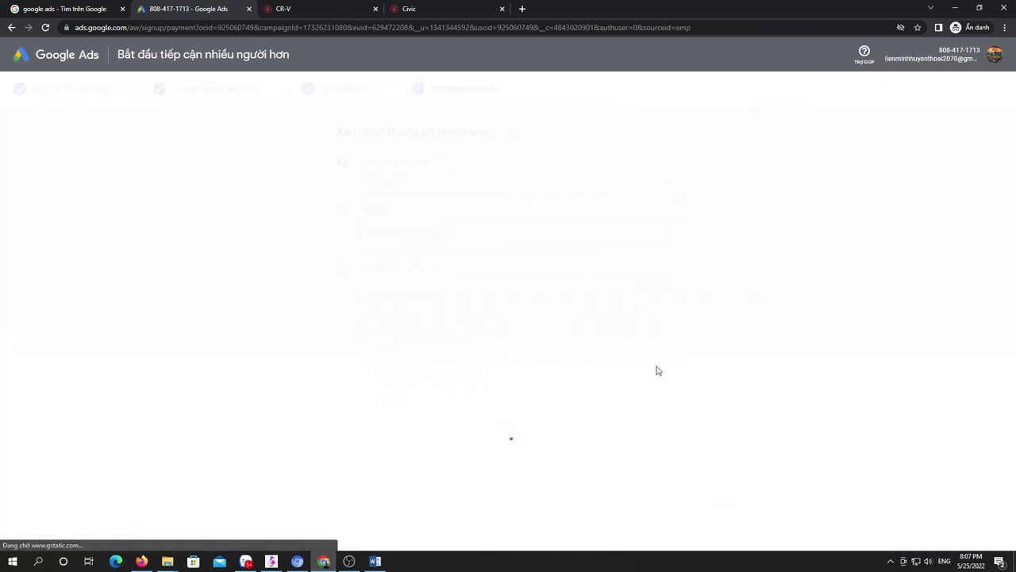
scroll(452, 290, down, 2)
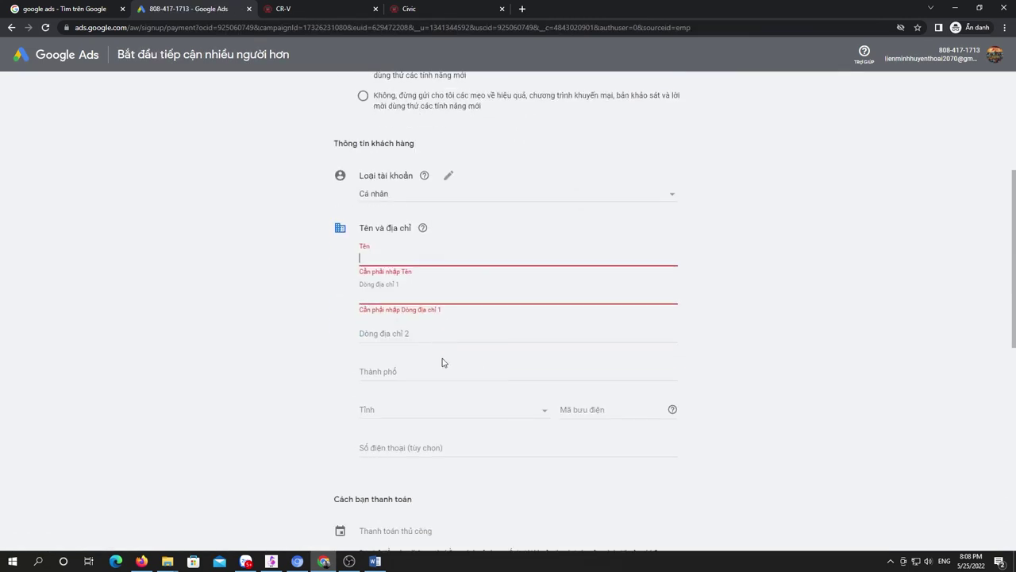
text(Ho)
text(Và)
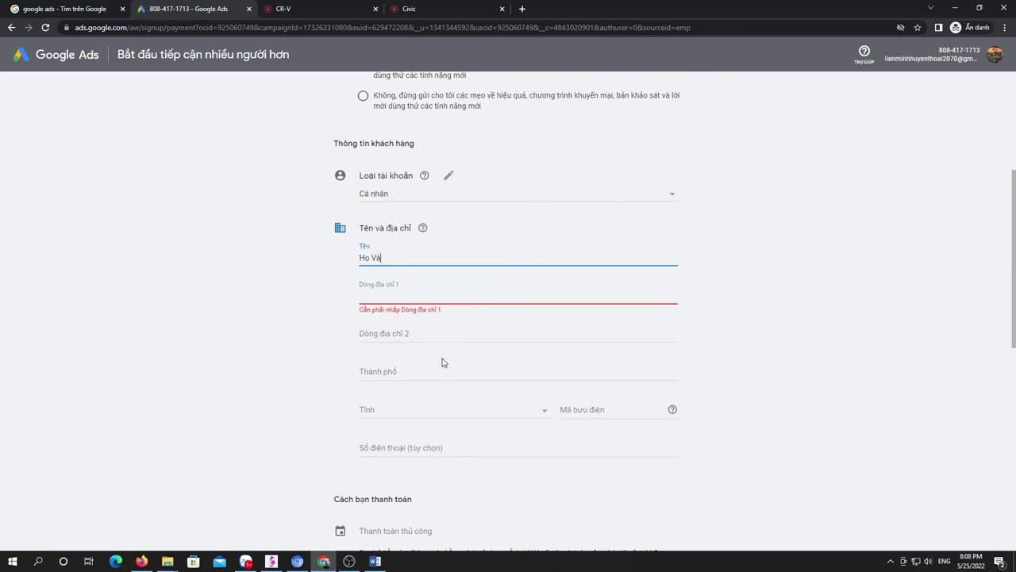
text( Tên của ban)
click(438, 288)
text(Đia chỉu)
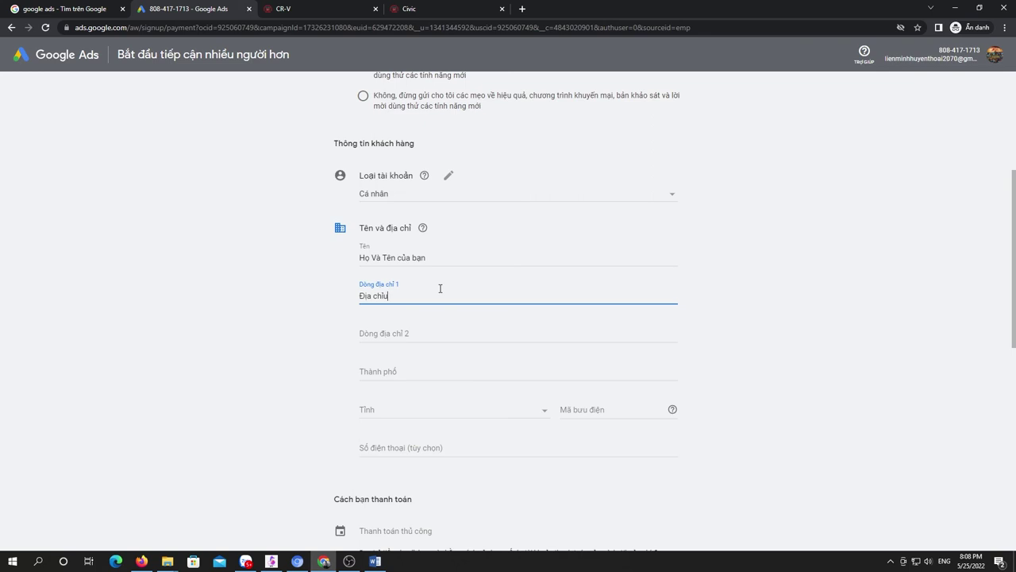
key(BackSpace)
Step: Enter 3.000.000 as the manual payment amount
scroll(449, 310, down, 5)
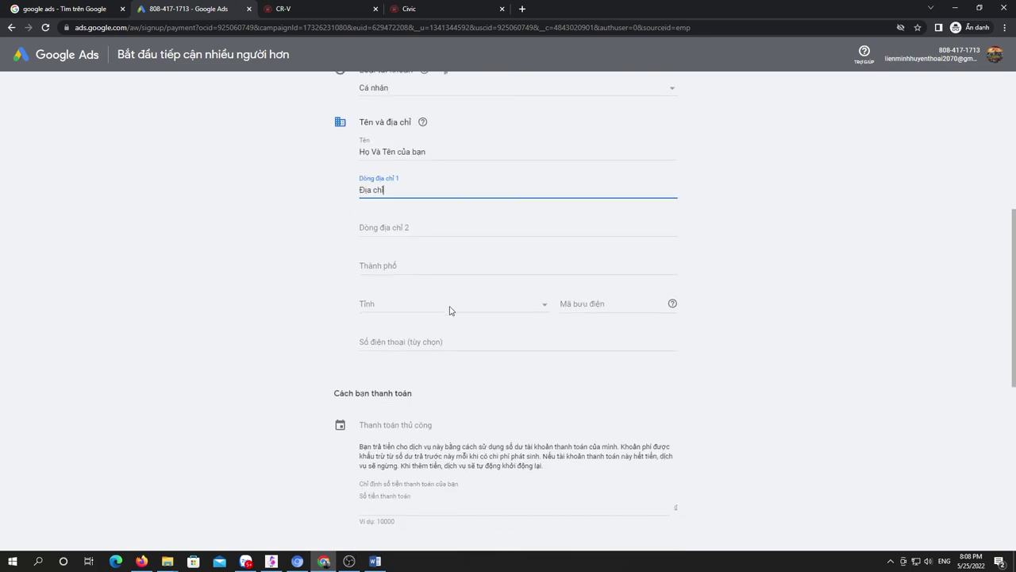
click(432, 294)
text(3.000.000)
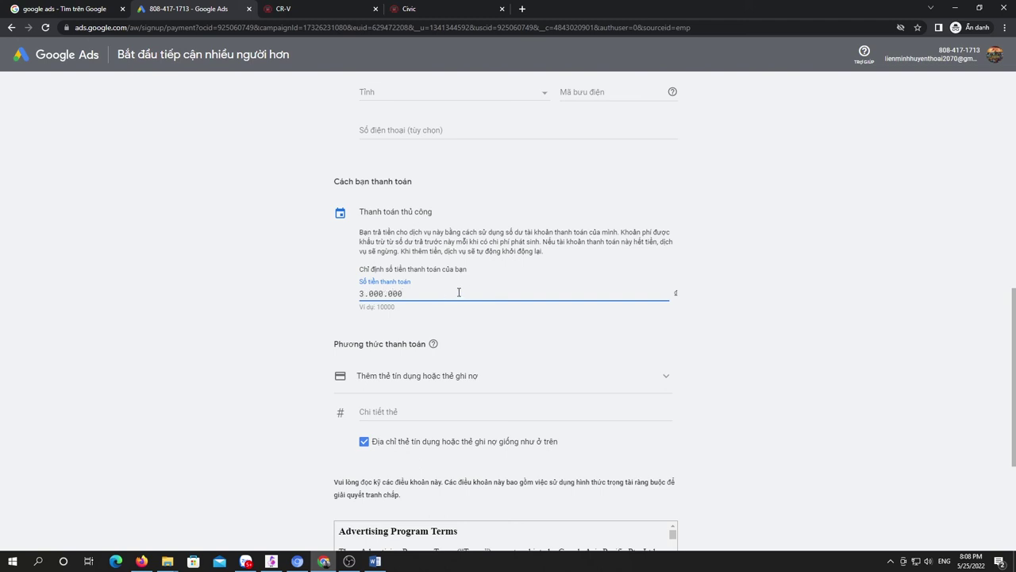
Step: Open the card details form and clear the test card number typed into it
click(462, 411)
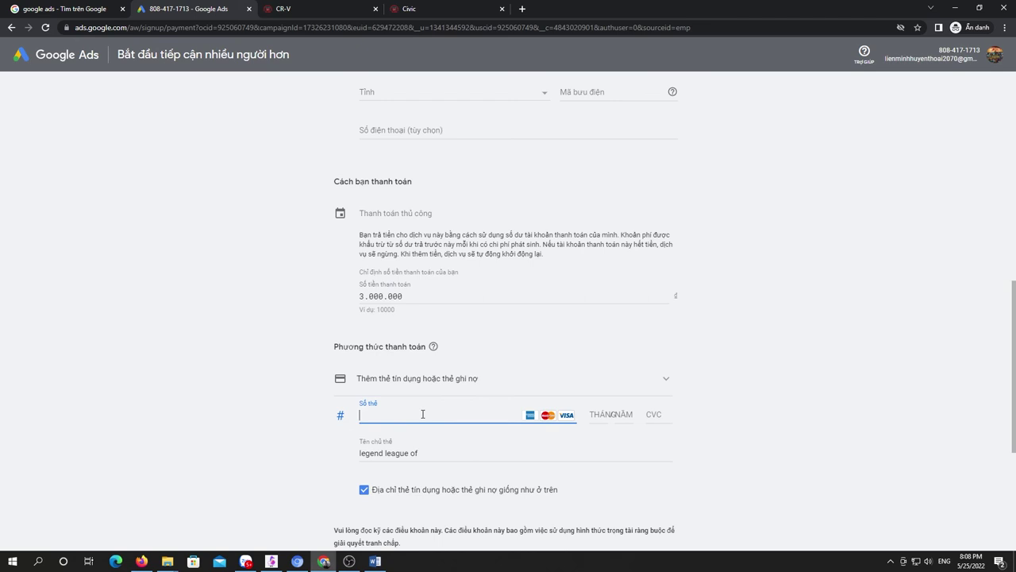
scroll(422, 413, down, 2)
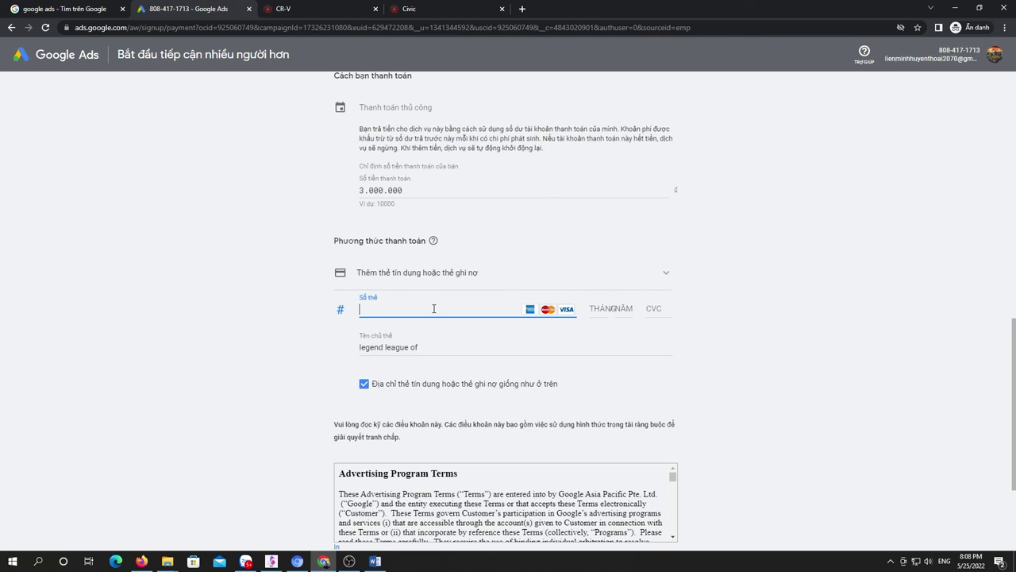
text(315)
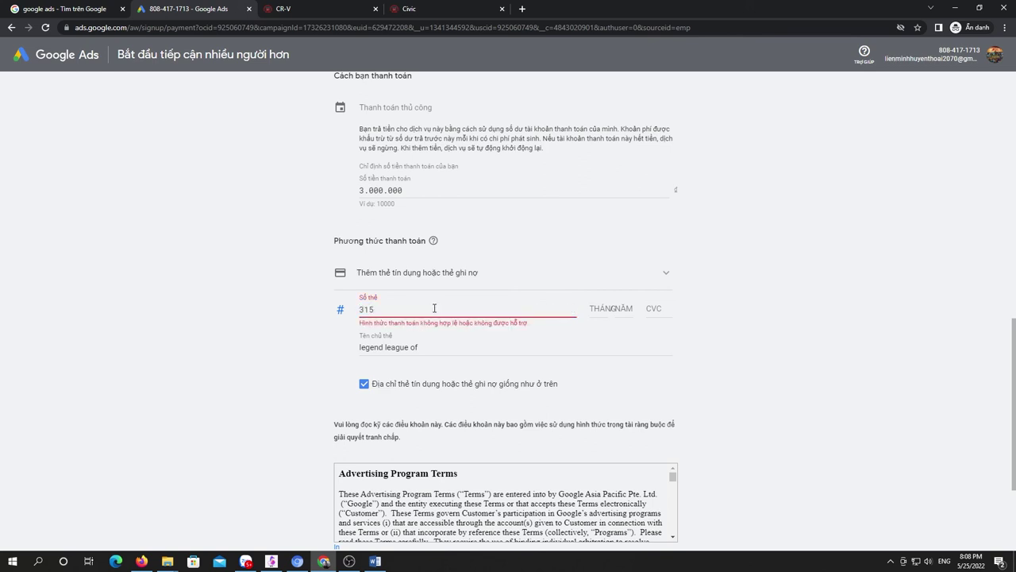
key(BackSpace)
key(BackSpace)
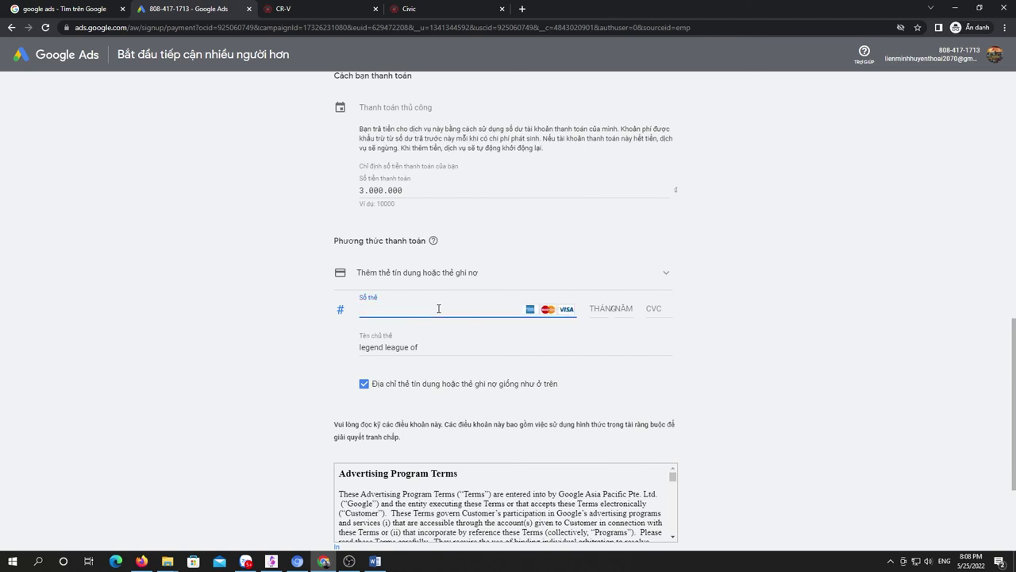
scroll(438, 313, down, 5)
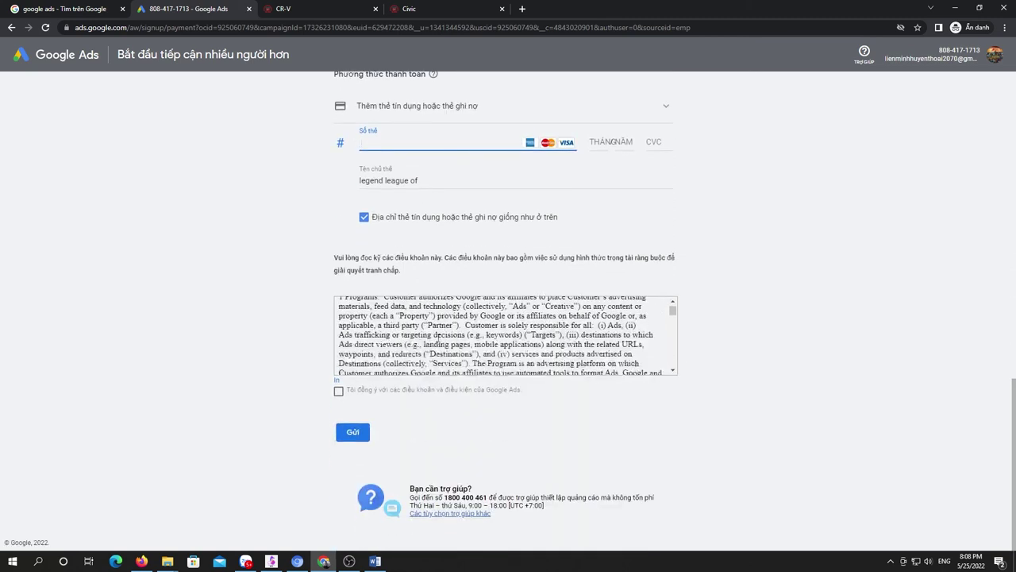